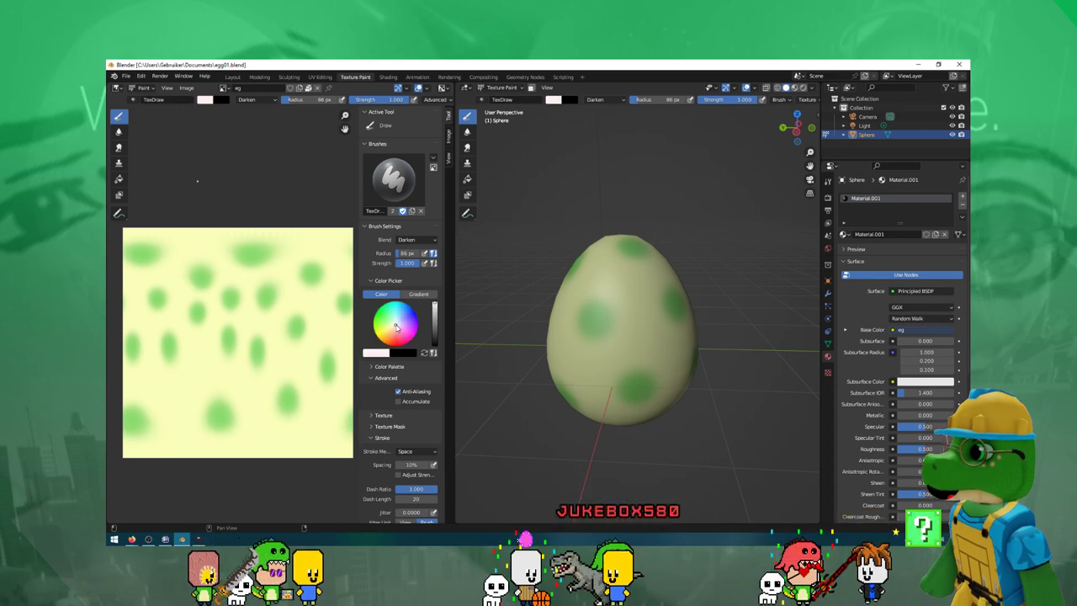
Set a white Draw brush with Blend Mix and paint over the spotted texture.
{"action": "left_click_drag", "start_coordinate": [282, 370], "coordinate": [283, 259]}
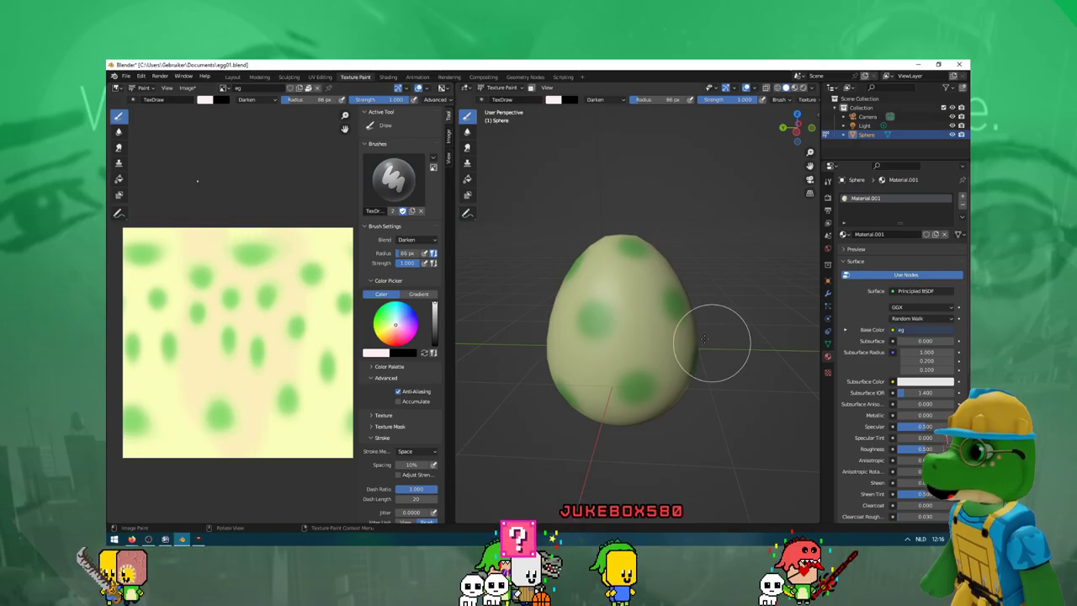
{"action": "middle_click_drag", "start_coordinate": [591, 408], "coordinate": [635, 173]}
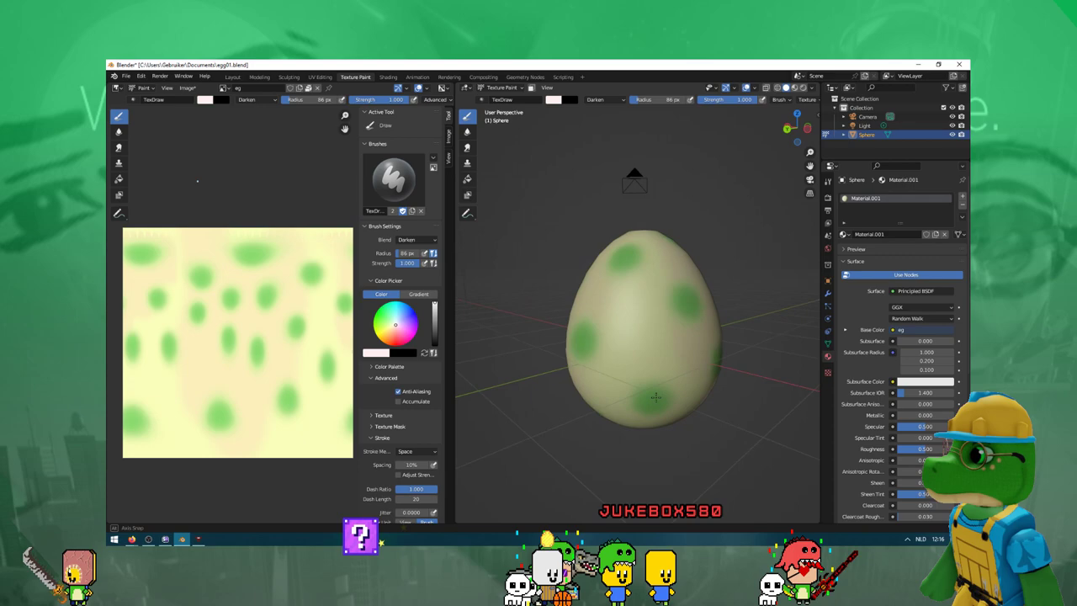
{"action": "left_click", "coordinate": [203, 101]}
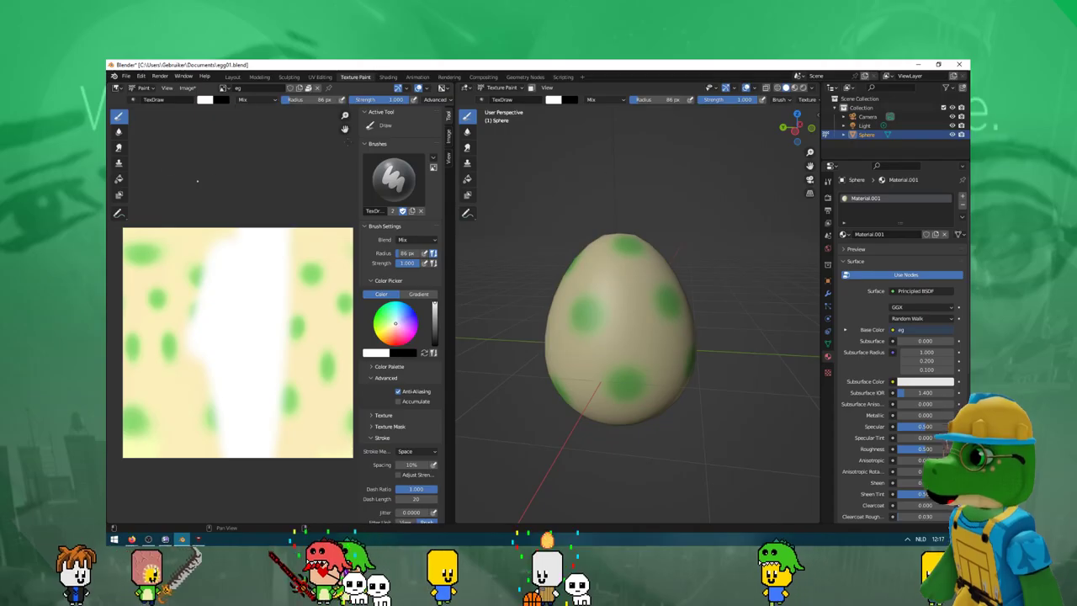
{"action": "mouse_move", "coordinate": [154, 243]}
{"action": "left_mouse_down"}
{"action": "mouse_move", "coordinate": [219, 233]}
{"action": "mouse_move", "coordinate": [220, 497]}
{"action": "left_mouse_up"}
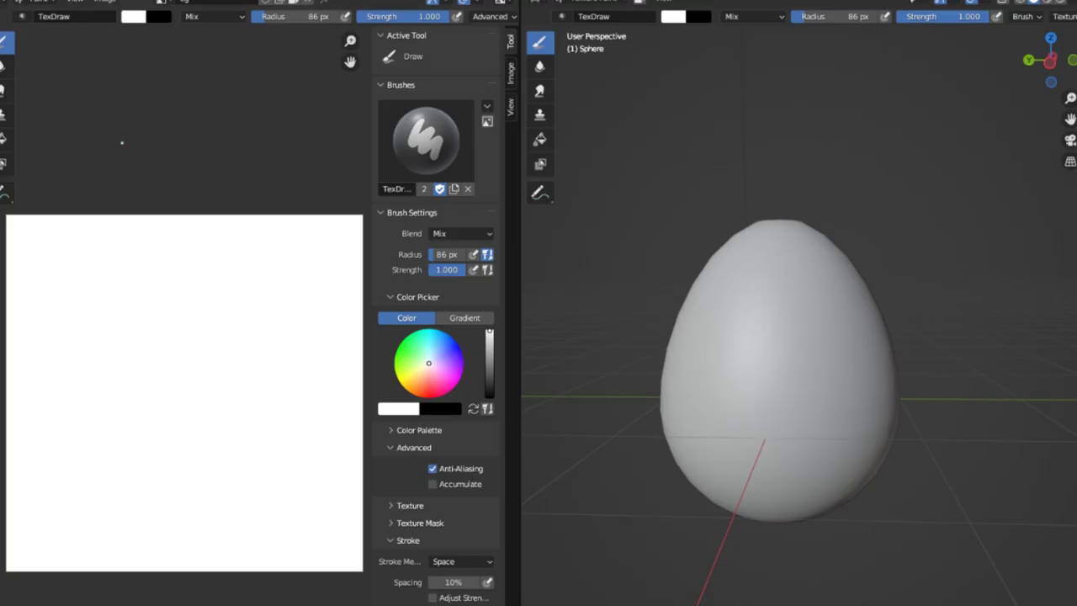
Scale the egg mesh up about 1.8x in Edit Mode and orbit around it.
{"action": "key", "text": "Tab"}
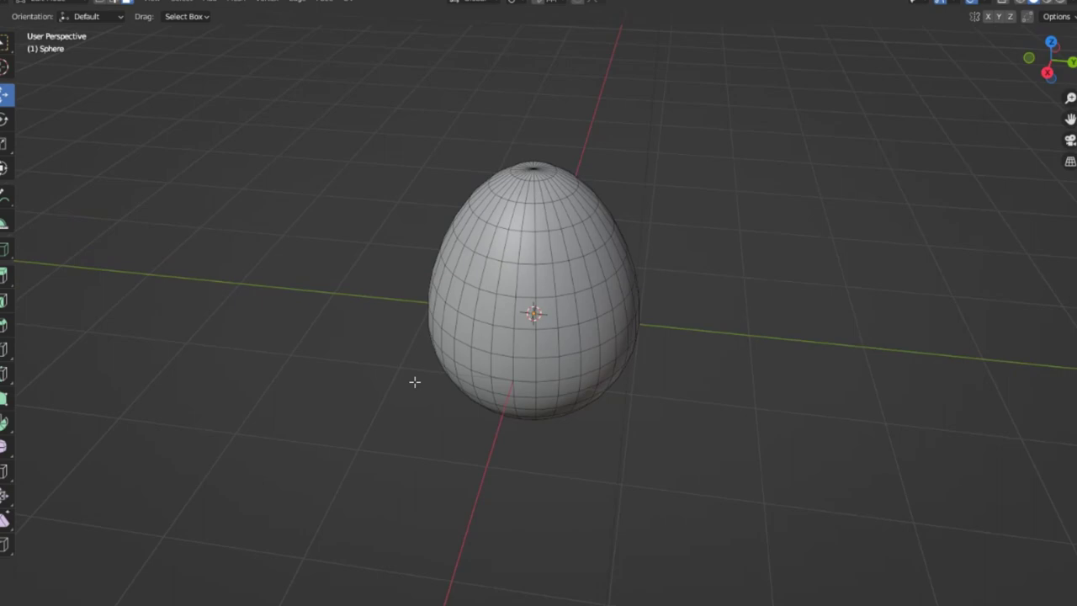
{"action": "middle_click_drag", "start_coordinate": [432, 382], "coordinate": [423, 405]}
{"action": "key", "text": "s"}
{"action": "left_click", "coordinate": [535, 245]}
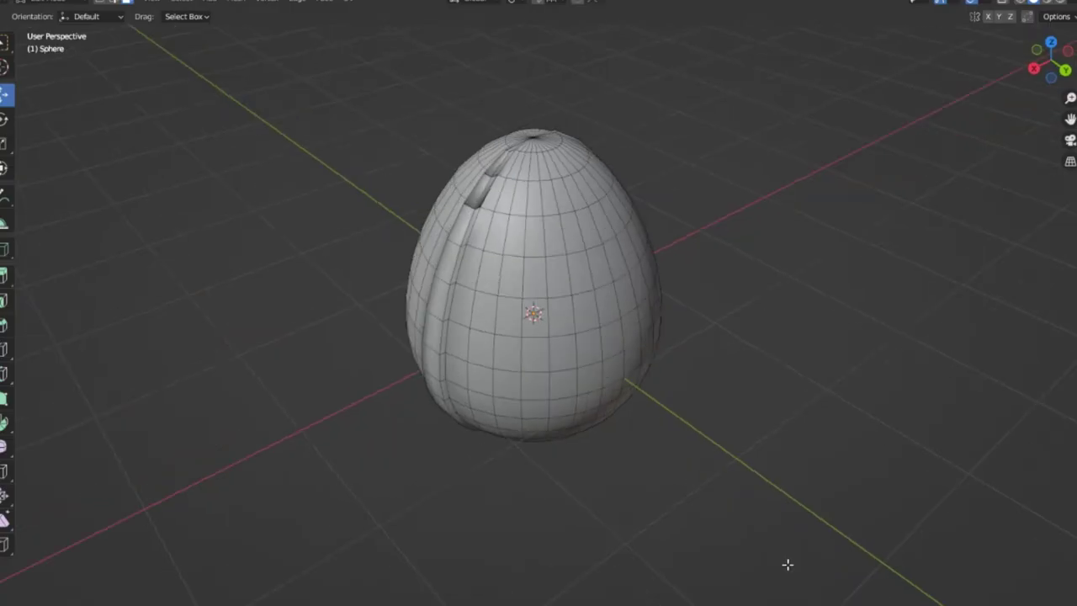
{"action": "middle_click_drag", "start_coordinate": [900, 540], "coordinate": [988, 512]}
{"action": "mouse_move", "coordinate": [683, 388]}
{"action": "middle_mouse_down"}
{"action": "mouse_move", "coordinate": [762, 464]}
{"action": "mouse_move", "coordinate": [849, 479]}
{"action": "mouse_move", "coordinate": [803, 424]}
{"action": "mouse_move", "coordinate": [686, 425]}
{"action": "mouse_move", "coordinate": [685, 404]}
{"action": "mouse_move", "coordinate": [604, 430]}
{"action": "mouse_move", "coordinate": [447, 429]}
{"action": "mouse_move", "coordinate": [743, 435]}
{"action": "mouse_move", "coordinate": [685, 416]}
{"action": "mouse_move", "coordinate": [721, 435]}
{"action": "mouse_move", "coordinate": [690, 430]}
{"action": "mouse_move", "coordinate": [631, 385]}
{"action": "mouse_move", "coordinate": [493, 245]}
{"action": "mouse_move", "coordinate": [632, 259]}
{"action": "mouse_move", "coordinate": [166, 175]}
{"action": "mouse_move", "coordinate": [428, 80]}
{"action": "middle_mouse_up"}
{"action": "scroll", "coordinate": [632, 260], "scroll_direction": "up", "scroll_amount": 2}
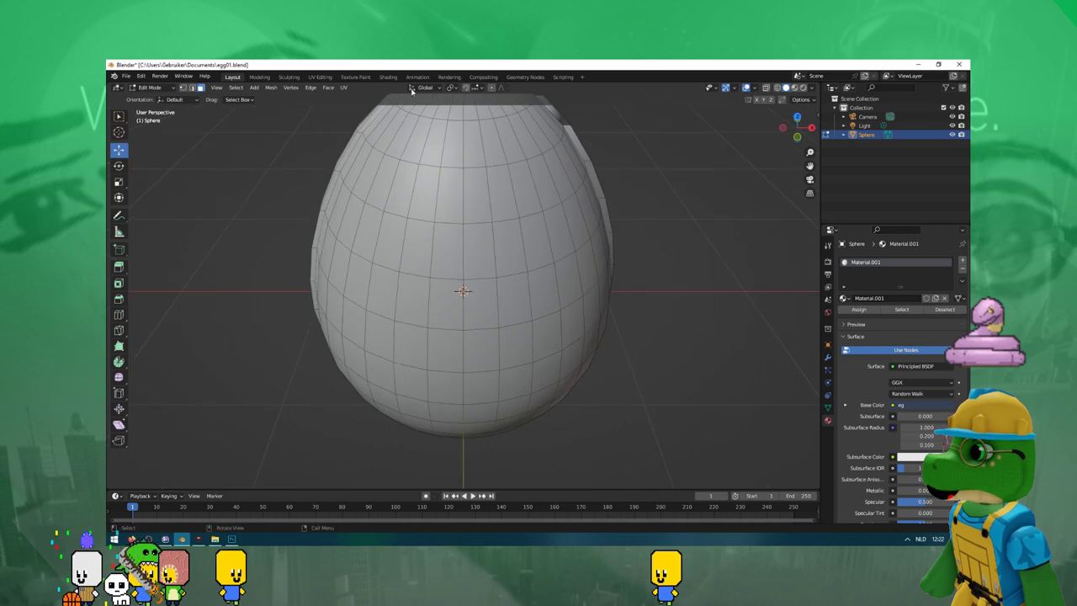
In the Texture Paint workspace's Edit Mode, mark the selected edge loop as a seam.
{"action": "left_click", "coordinate": [355, 77]}
{"action": "key", "text": "Tab"}
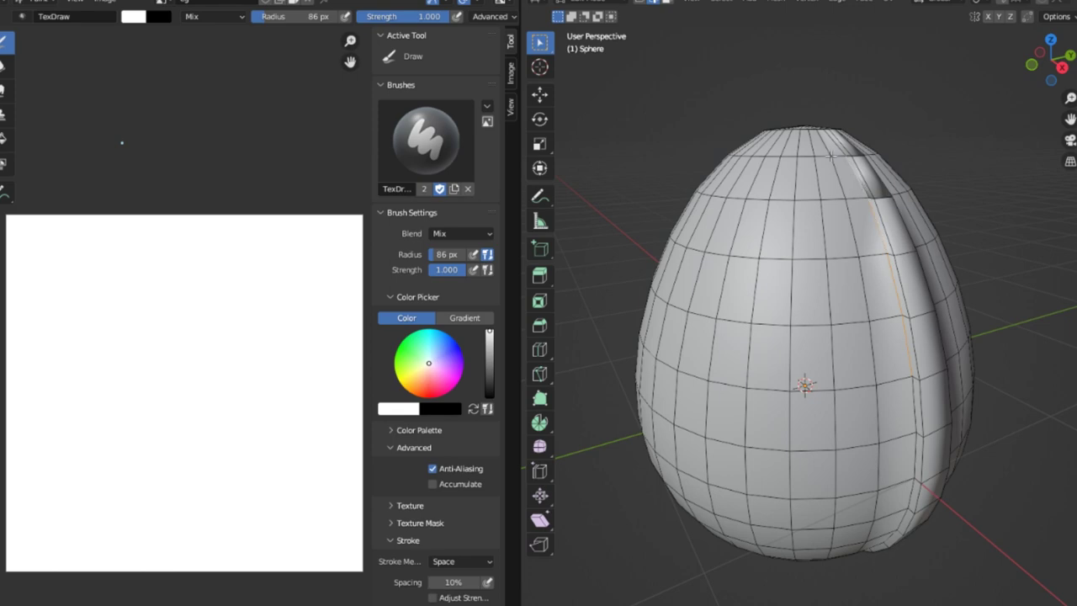
{"action": "mouse_move", "coordinate": [855, 174]}
{"action": "middle_mouse_down"}
{"action": "mouse_move", "coordinate": [858, 220]}
{"action": "mouse_move", "coordinate": [853, 164]}
{"action": "middle_mouse_up"}
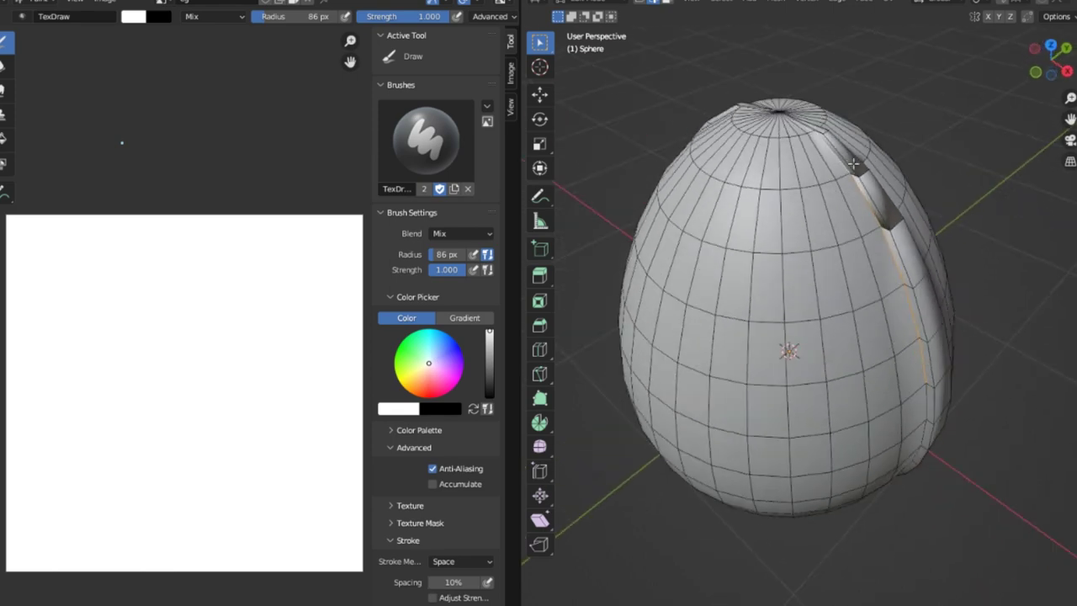
{"action": "key", "text": "ctrl+e"}
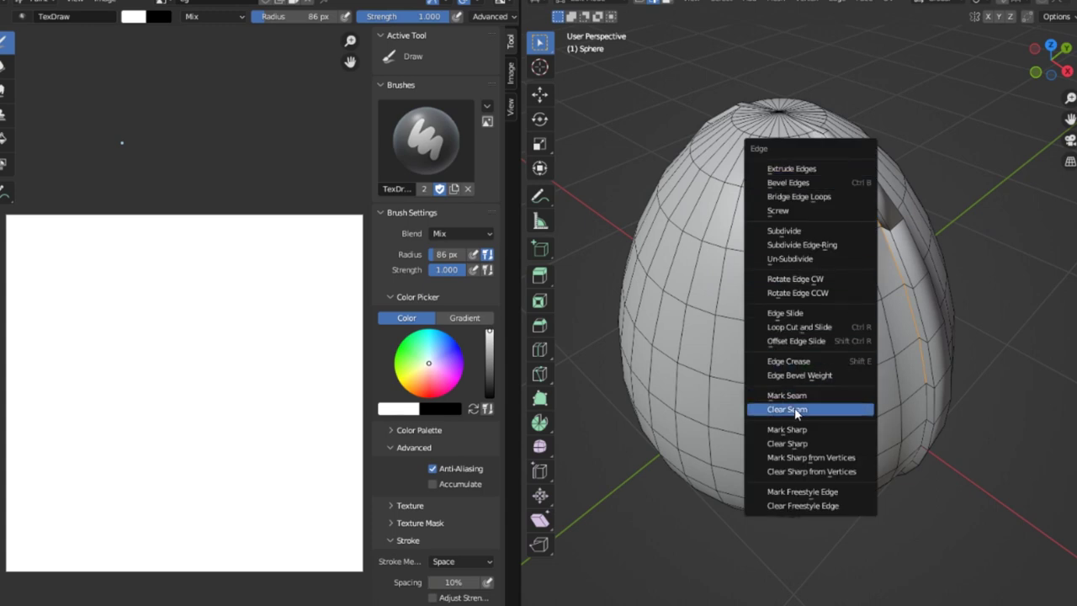
{"action": "left_click", "coordinate": [791, 403]}
Select the whole egg mesh from a front view and bring up the UV unwrap menu.
{"action": "mouse_move", "coordinate": [962, 505]}
{"action": "middle_mouse_down"}
{"action": "mouse_move", "coordinate": [971, 433]}
{"action": "mouse_move", "coordinate": [936, 349]}
{"action": "middle_mouse_up"}
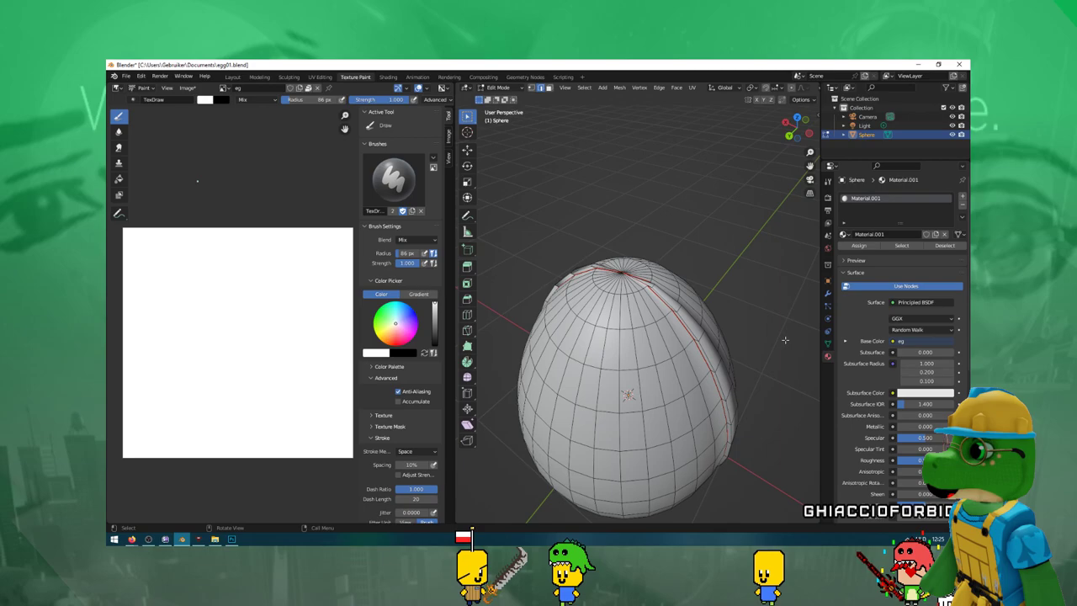
{"action": "middle_click_drag", "start_coordinate": [949, 409], "coordinate": [968, 438]}
{"action": "scroll", "coordinate": [967, 438], "scroll_direction": "down", "scroll_amount": 2}
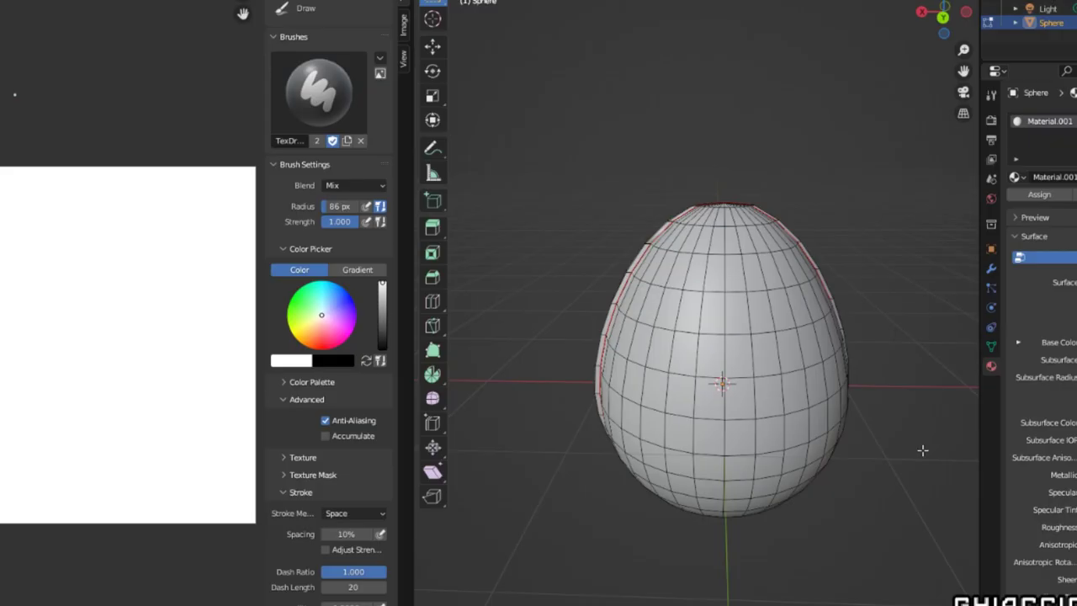
{"action": "key", "text": "a"}
{"action": "key", "text": "u"}
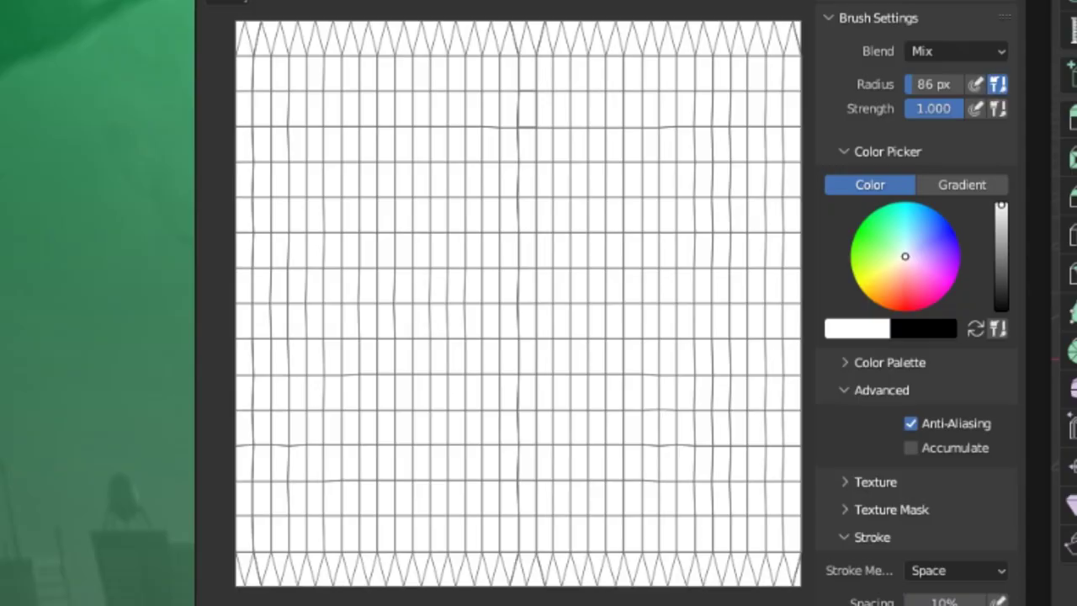
Unwrap the egg's UVs and shift the Image Editor view to frame the layout.
{"action": "left_click", "coordinate": [593, 278]}
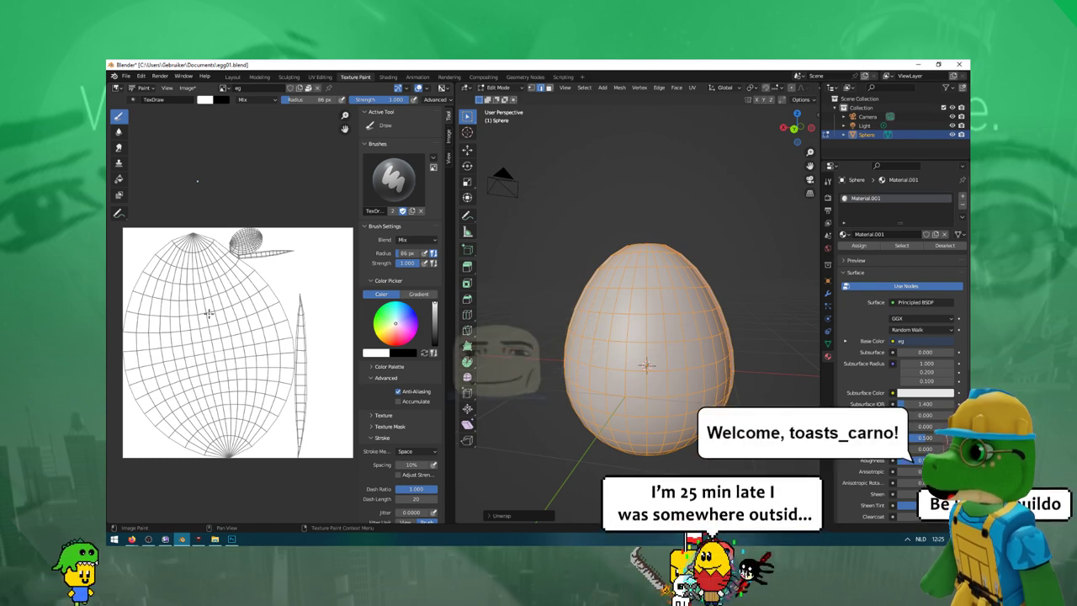
{"action": "middle_click_drag", "start_coordinate": [196, 180], "coordinate": [231, 177]}
{"action": "scroll", "coordinate": [243, 311], "scroll_direction": "up", "scroll_amount": 3}
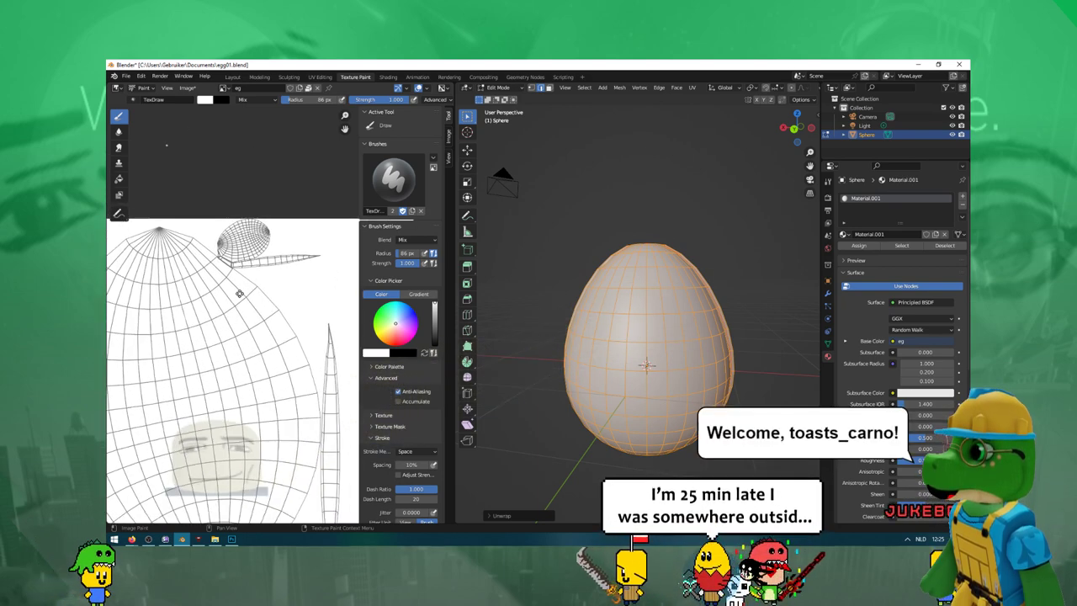
{"action": "scroll", "coordinate": [187, 267], "scroll_direction": "down", "scroll_amount": 2}
{"action": "scroll", "coordinate": [219, 260], "scroll_direction": "down", "scroll_amount": 1}
{"action": "scroll", "coordinate": [252, 257], "scroll_direction": "down", "scroll_amount": 1}
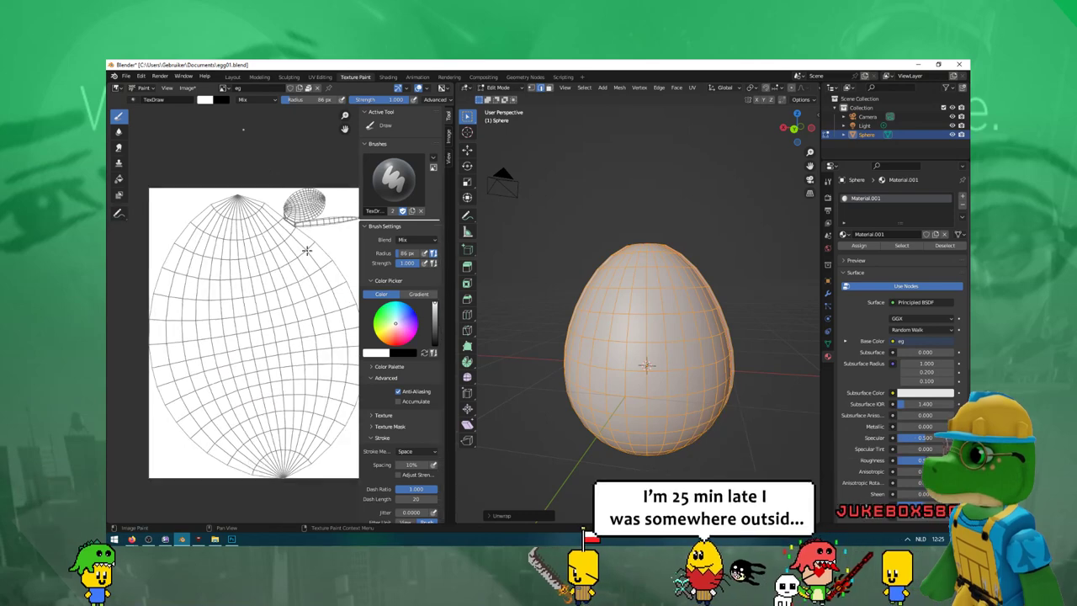
{"action": "scroll", "coordinate": [266, 254], "scroll_direction": "down", "scroll_amount": 1}
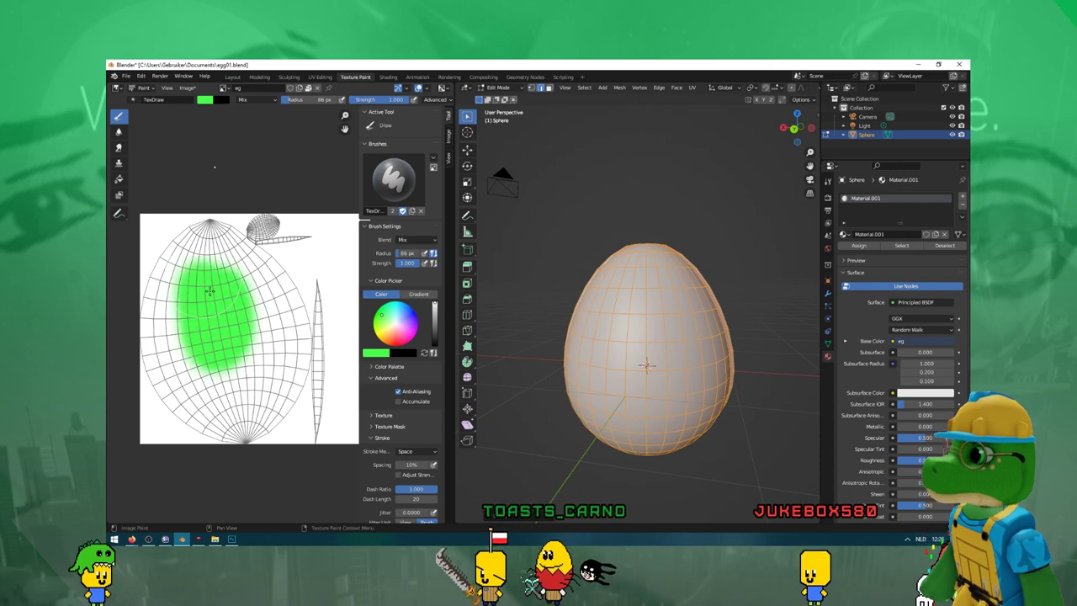
Orbit the egg to reveal its green-painted side.
{"action": "middle_click_drag", "start_coordinate": [588, 358], "coordinate": [789, 362]}
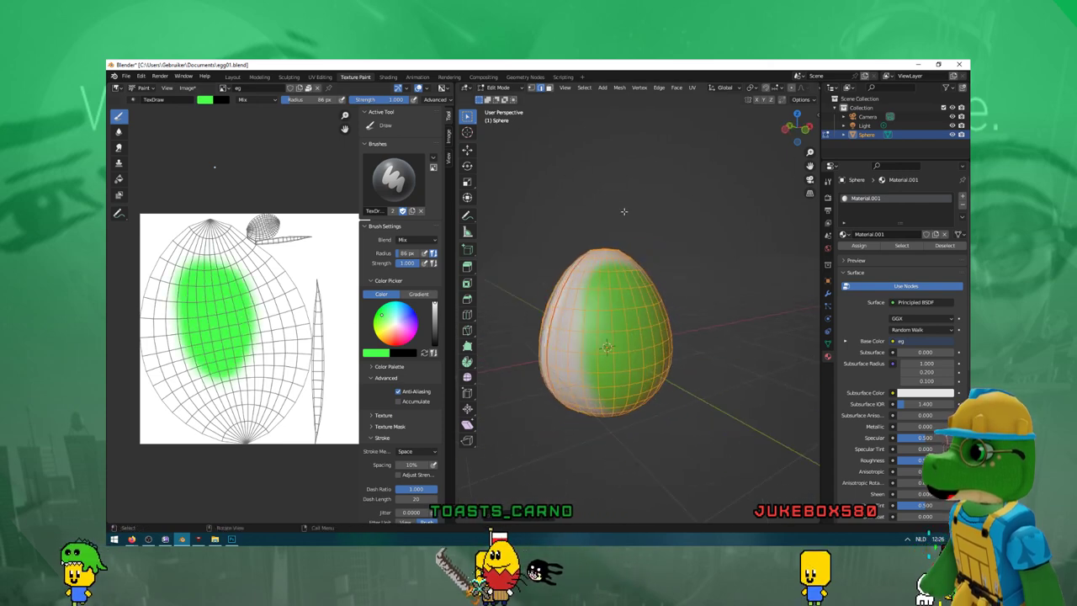
{"action": "middle_click_drag", "start_coordinate": [589, 354], "coordinate": [517, 312]}
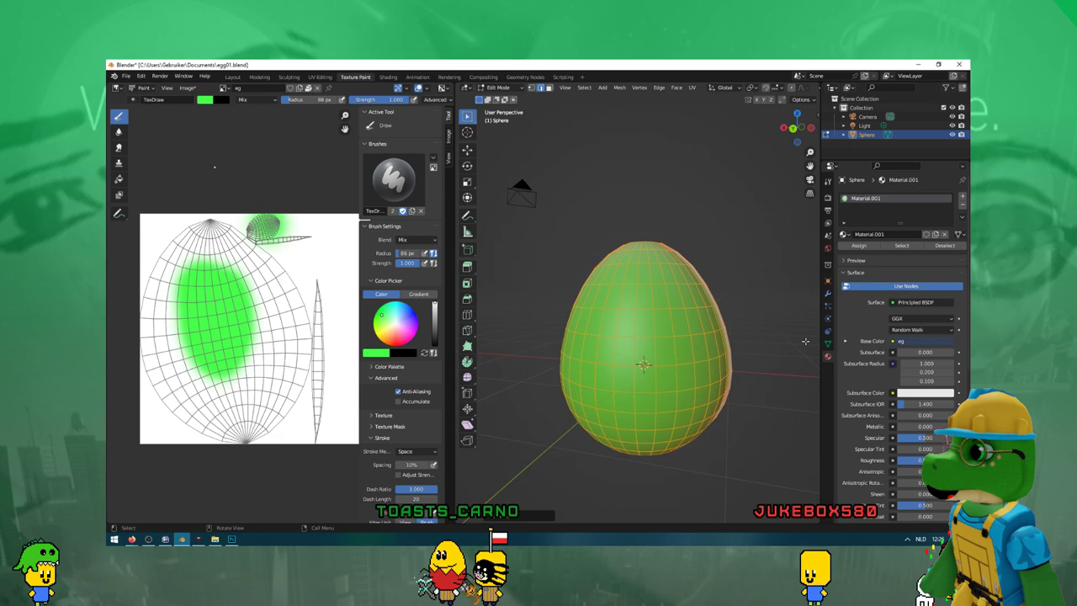
{"action": "scroll", "coordinate": [177, 197], "scroll_direction": "up", "scroll_amount": 1}
{"action": "scroll", "coordinate": [177, 197], "scroll_direction": "up", "scroll_amount": 1}
{"action": "scroll", "coordinate": [218, 219], "scroll_direction": "up", "scroll_amount": 1}
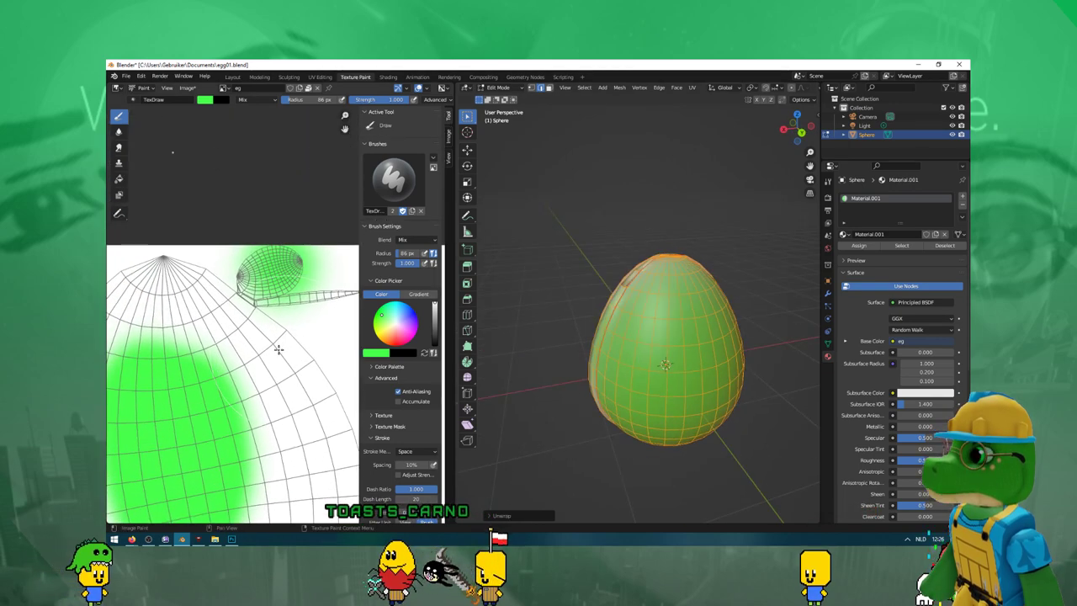
{"action": "scroll", "coordinate": [253, 252], "scroll_direction": "up", "scroll_amount": 1}
{"action": "scroll", "coordinate": [273, 290], "scroll_direction": "up", "scroll_amount": 1}
{"action": "scroll", "coordinate": [271, 299], "scroll_direction": "up", "scroll_amount": 1}
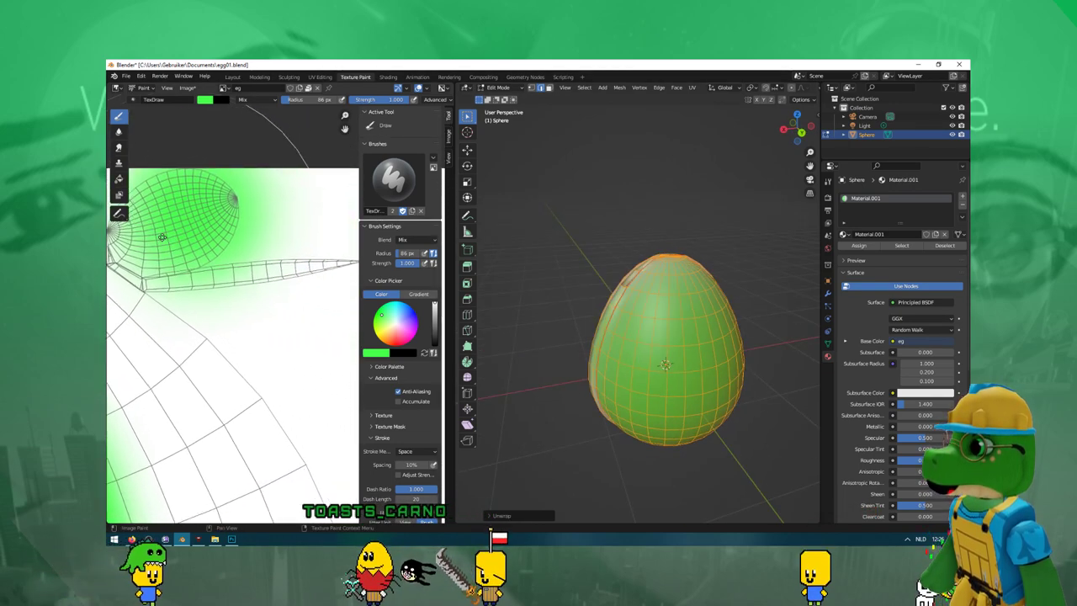
{"action": "scroll", "coordinate": [228, 241], "scroll_direction": "down", "scroll_amount": 1}
{"action": "scroll", "coordinate": [189, 244], "scroll_direction": "up", "scroll_amount": 1}
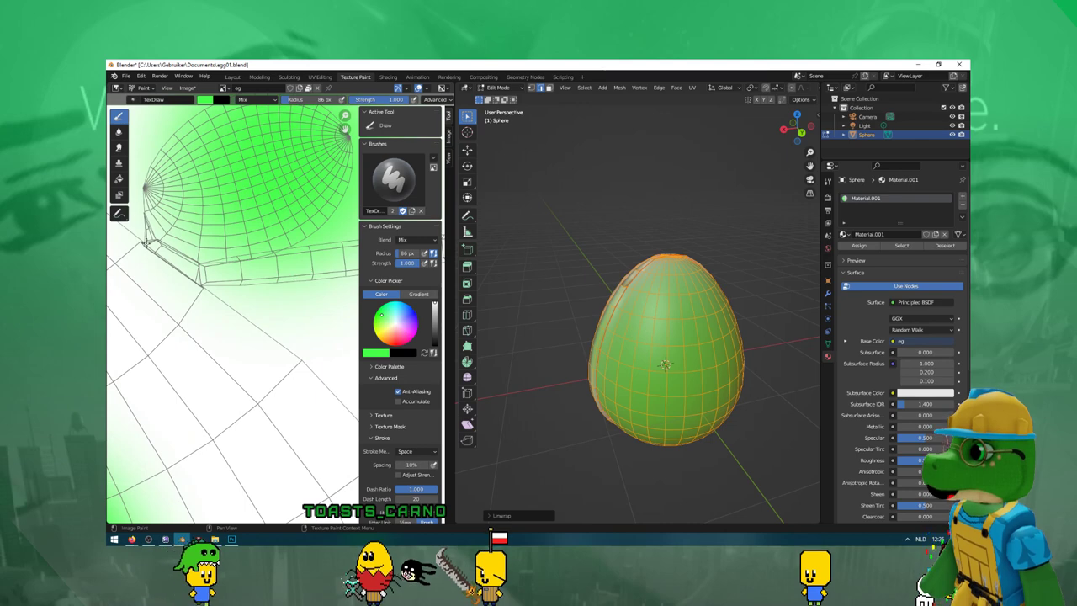
{"action": "scroll", "coordinate": [274, 312], "scroll_direction": "down", "scroll_amount": 3}
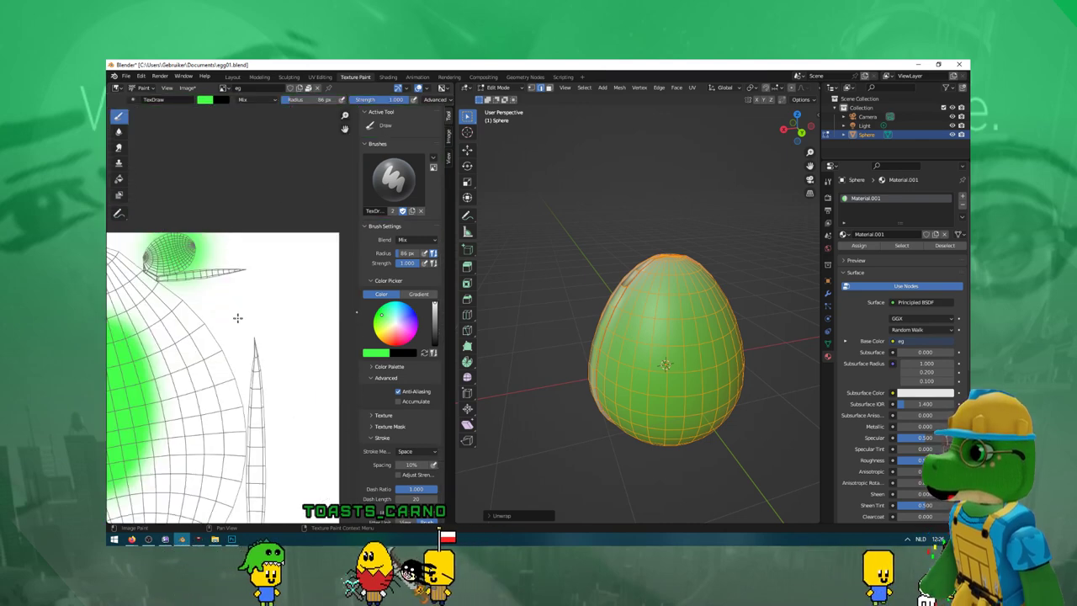
{"action": "scroll", "coordinate": [264, 279], "scroll_direction": "up", "scroll_amount": 1}
{"action": "scroll", "coordinate": [286, 337], "scroll_direction": "up", "scroll_amount": 1}
{"action": "scroll", "coordinate": [205, 303], "scroll_direction": "up", "scroll_amount": 1}
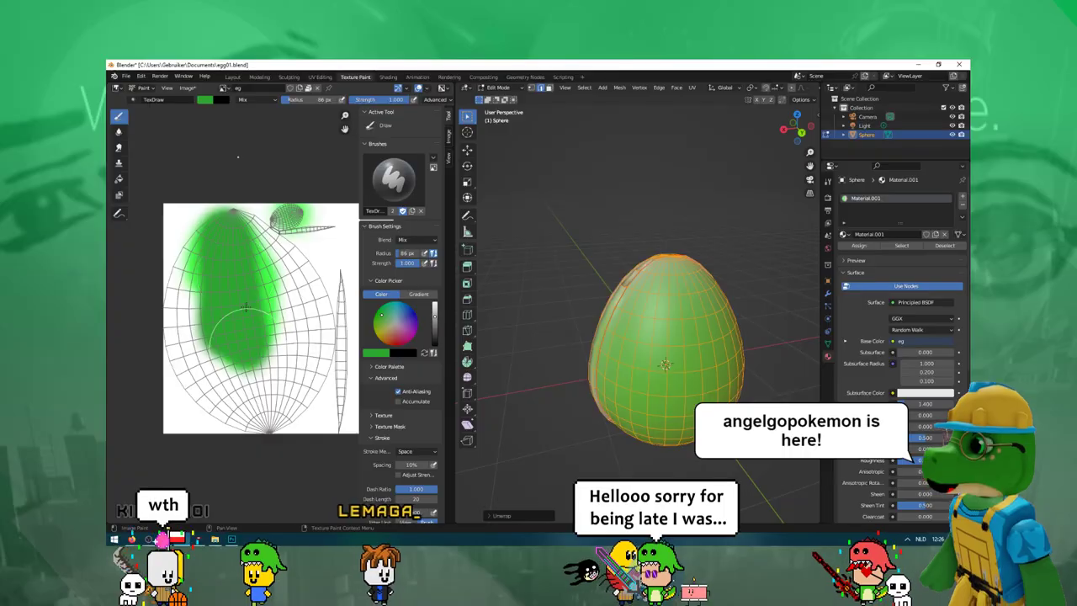
Paint green over the remaining white patches at the top, right edge and corners.
{"action": "mouse_move", "coordinate": [210, 252]}
{"action": "left_mouse_down"}
{"action": "mouse_move", "coordinate": [320, 374]}
{"action": "mouse_move", "coordinate": [215, 347]}
{"action": "mouse_move", "coordinate": [193, 300]}
{"action": "left_mouse_up"}
{"action": "left_click_drag", "start_coordinate": [284, 222], "coordinate": [350, 290]}
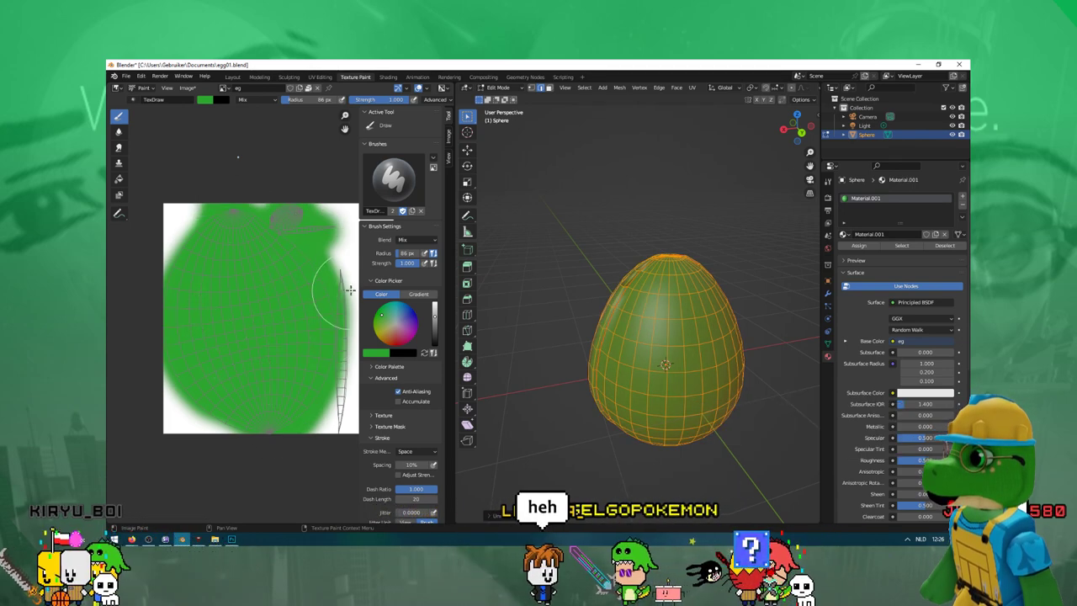
{"action": "left_click_drag", "start_coordinate": [344, 335], "coordinate": [337, 430]}
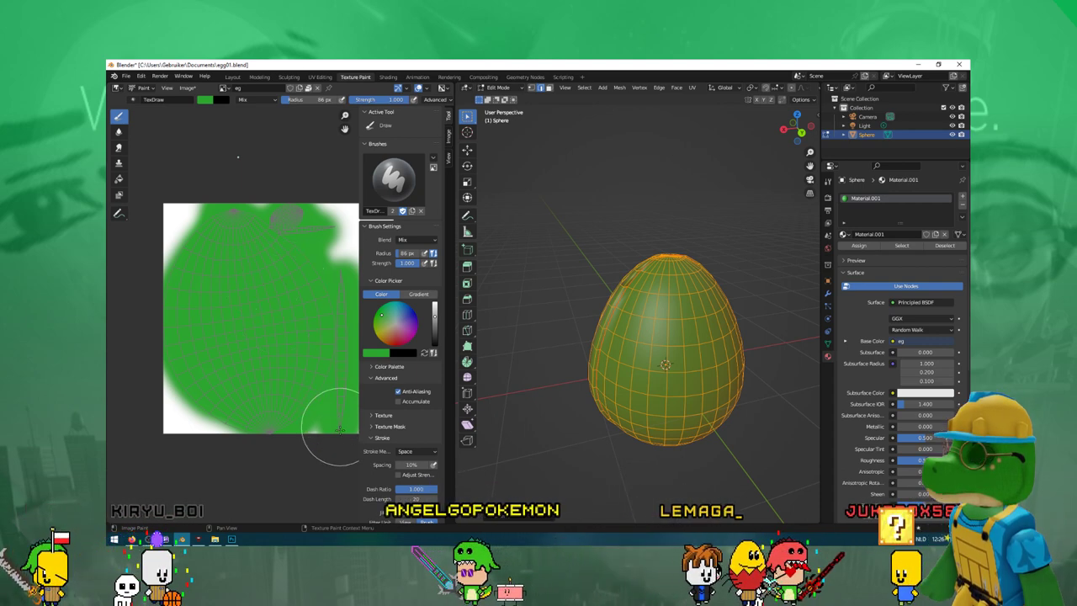
{"action": "mouse_move", "coordinate": [347, 284]}
{"action": "left_mouse_down"}
{"action": "mouse_move", "coordinate": [280, 206]}
{"action": "mouse_move", "coordinate": [271, 429]}
{"action": "left_mouse_up"}
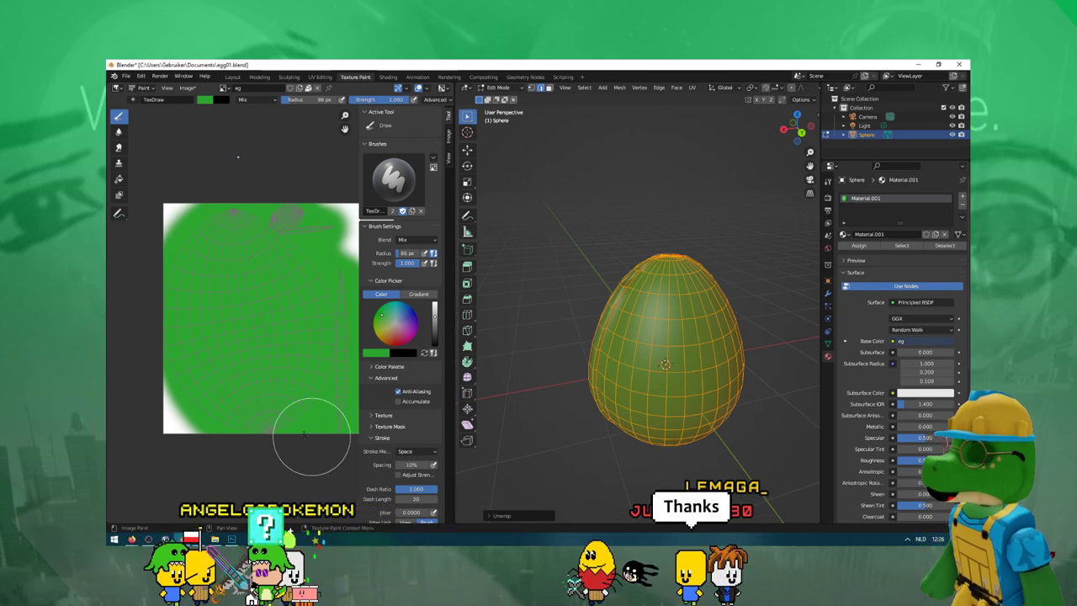
{"action": "left_click_drag", "start_coordinate": [312, 433], "coordinate": [204, 349]}
{"action": "left_click_drag", "start_coordinate": [212, 211], "coordinate": [252, 235]}
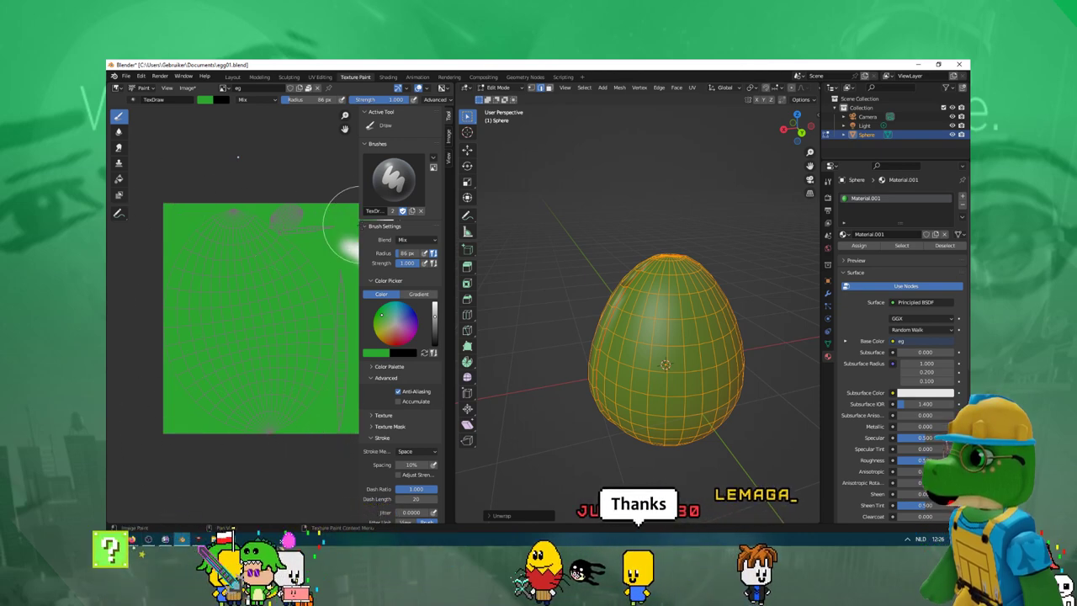
{"action": "middle_click_drag", "start_coordinate": [293, 287], "coordinate": [281, 291]}
{"action": "scroll", "coordinate": [280, 291], "scroll_direction": "up", "scroll_amount": 1}
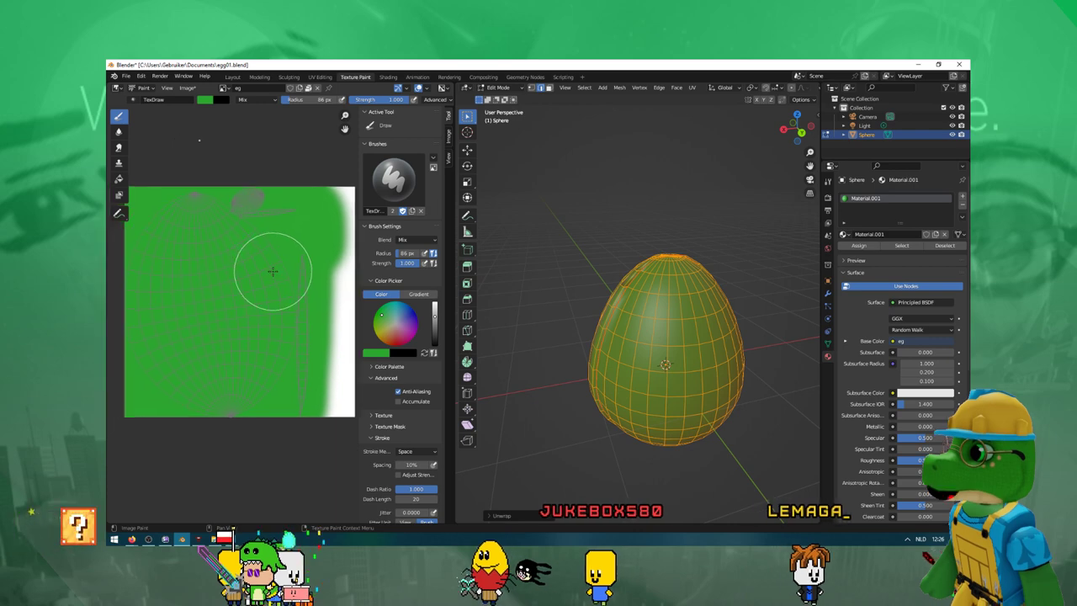
{"action": "middle_click_drag", "start_coordinate": [656, 353], "coordinate": [673, 339]}
{"action": "scroll", "coordinate": [673, 339], "scroll_direction": "up", "scroll_amount": 3}
{"action": "scroll", "coordinate": [673, 340], "scroll_direction": "up", "scroll_amount": 2}
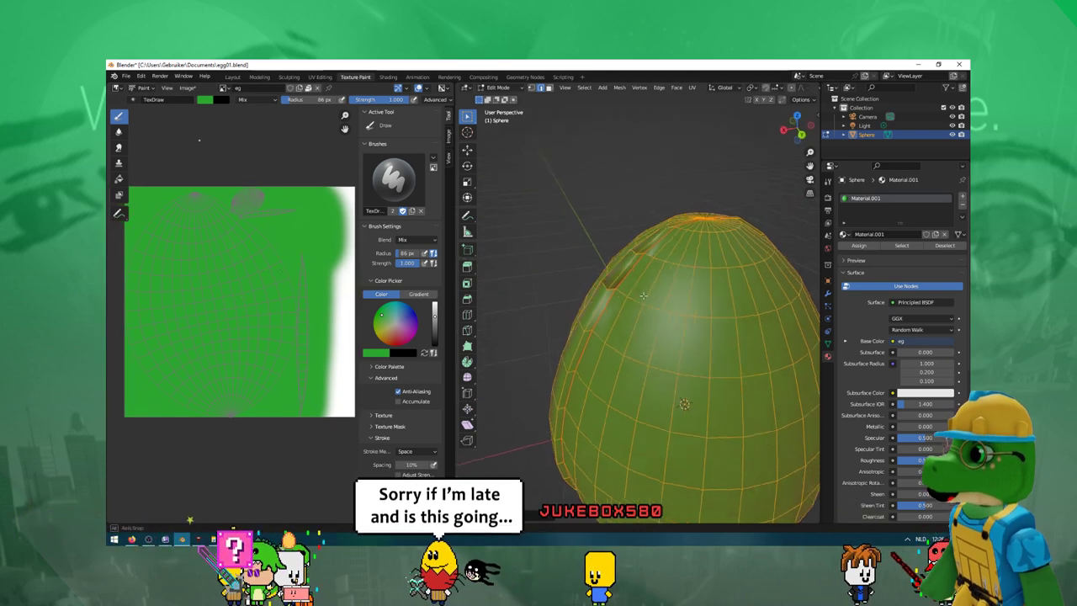
{"action": "scroll", "coordinate": [308, 320], "scroll_direction": "up", "scroll_amount": 2}
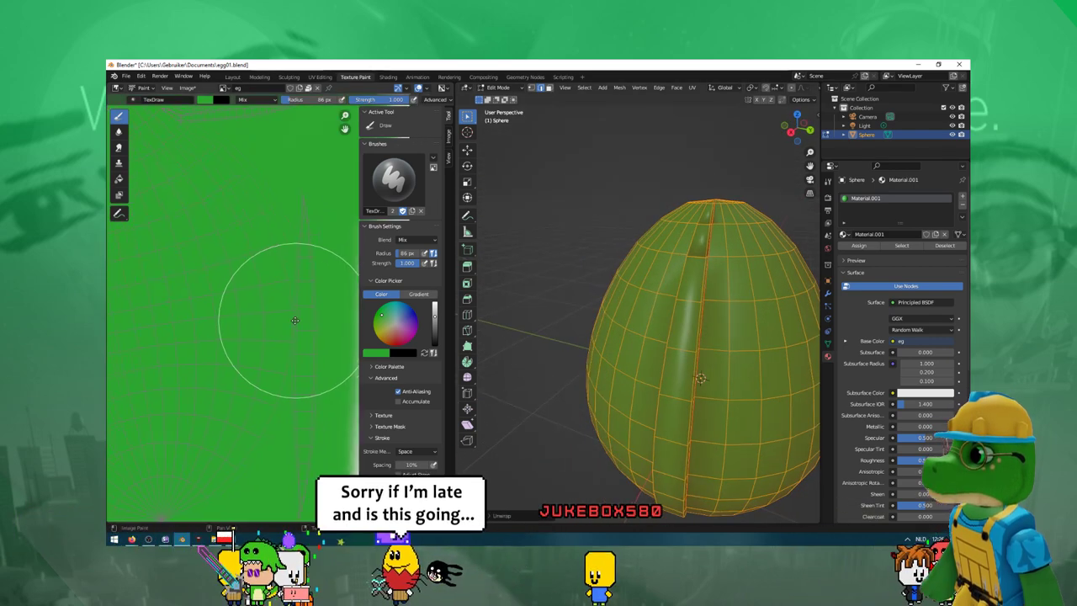
Paint a cream stripe down the seam UV strip with a 5 px brush, redoing a bad stroke.
{"action": "middle_click_drag", "start_coordinate": [294, 322], "coordinate": [253, 252]}
{"action": "right_click", "coordinate": [271, 229]}
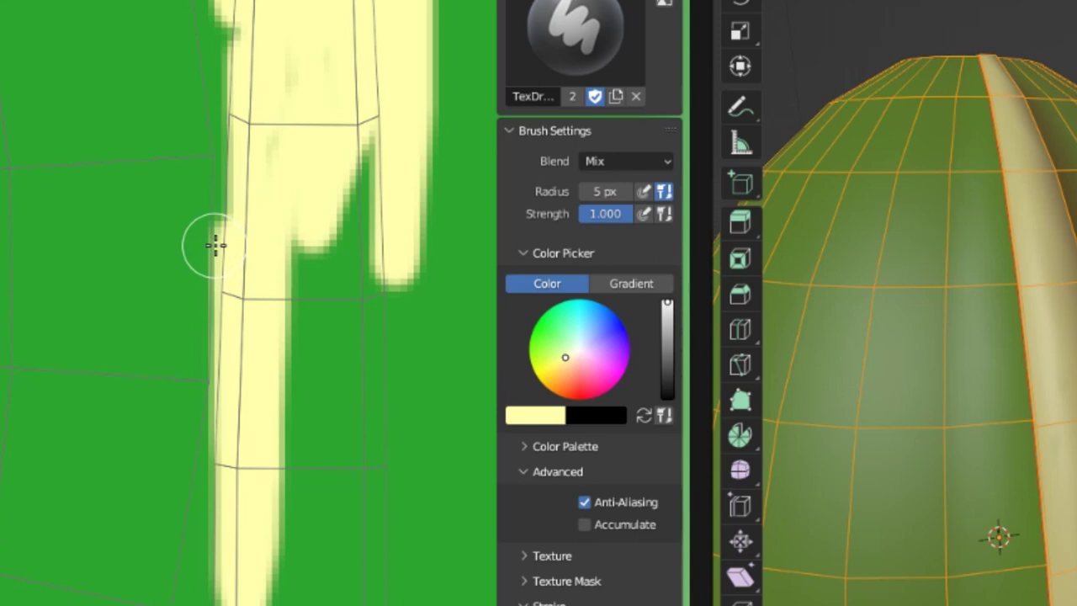
{"action": "key", "text": "ctrl+z"}
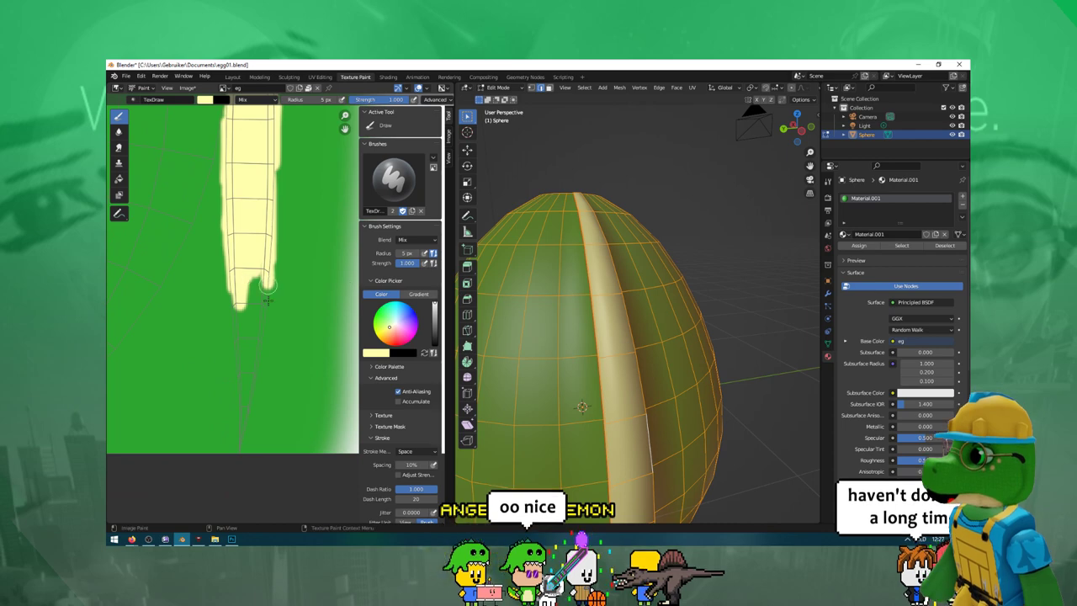
{"action": "left_click_drag", "start_coordinate": [258, 330], "coordinate": [233, 262]}
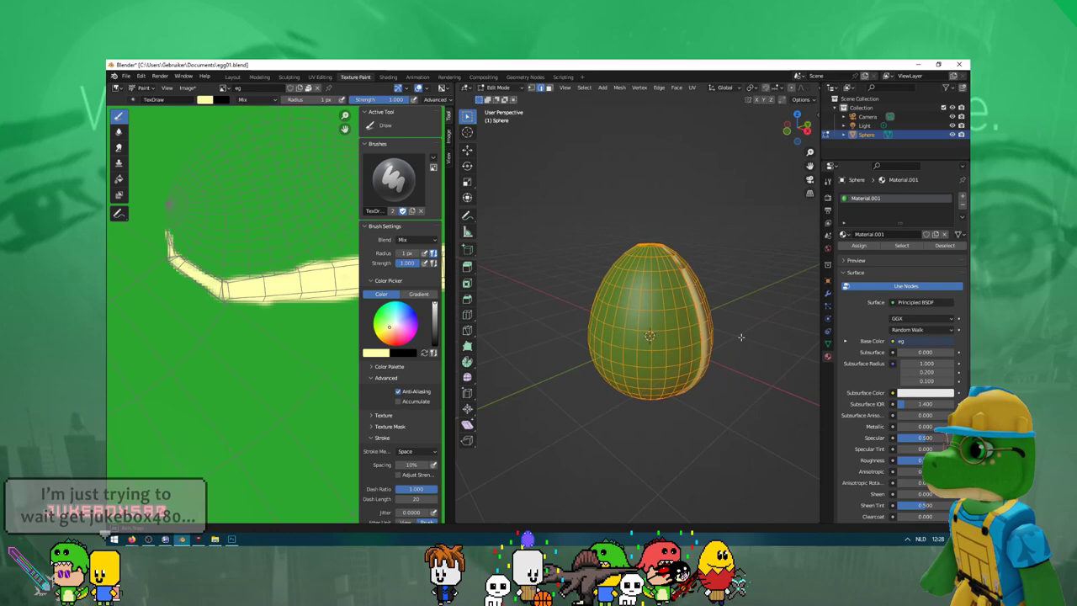
{"action": "scroll", "coordinate": [272, 434], "scroll_direction": "down", "scroll_amount": 5}
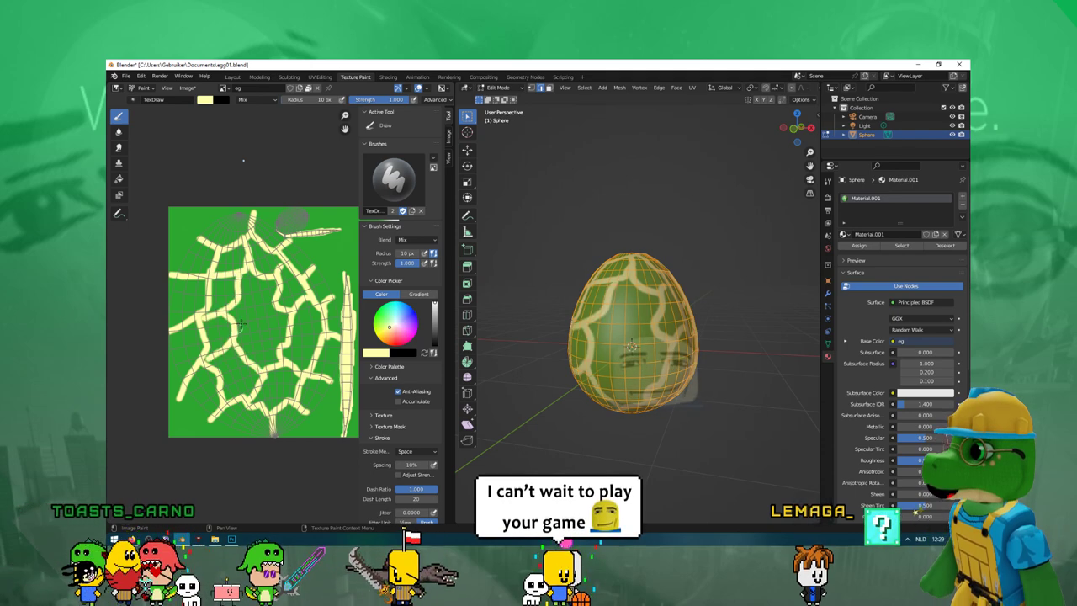
Select the whole mesh to show UVs, then paint 10 px cream crack lines across the texture.
{"action": "mouse_move", "coordinate": [639, 337]}
{"action": "middle_mouse_down"}
{"action": "mouse_move", "coordinate": [695, 418]}
{"action": "mouse_move", "coordinate": [665, 417]}
{"action": "mouse_move", "coordinate": [664, 395]}
{"action": "middle_mouse_up"}
{"action": "key", "text": "alt+a"}
{"action": "key", "text": "a"}
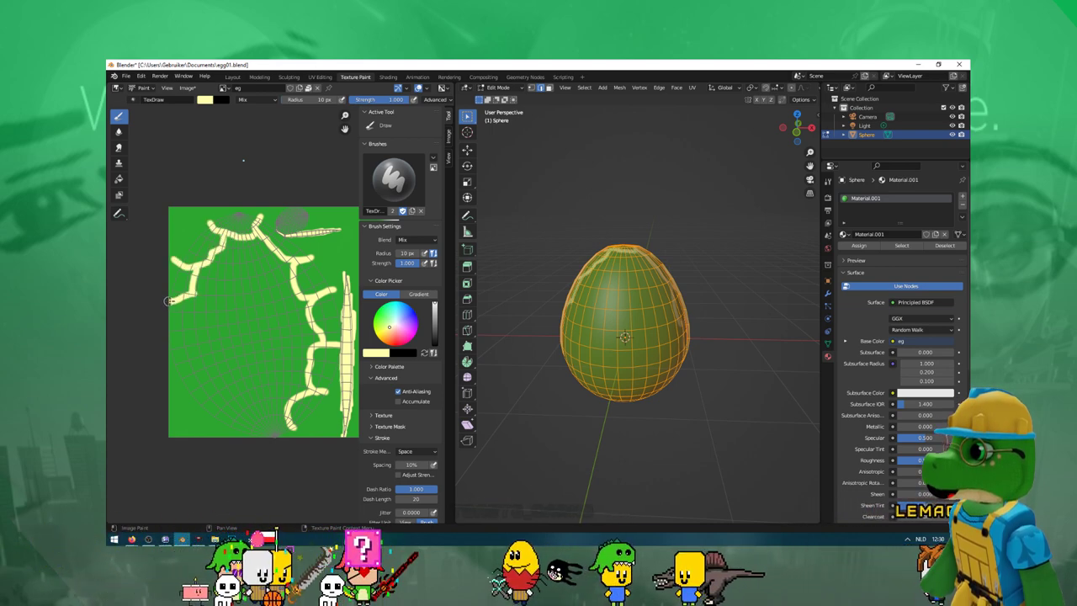
{"action": "left_click_drag", "start_coordinate": [192, 277], "coordinate": [287, 414]}
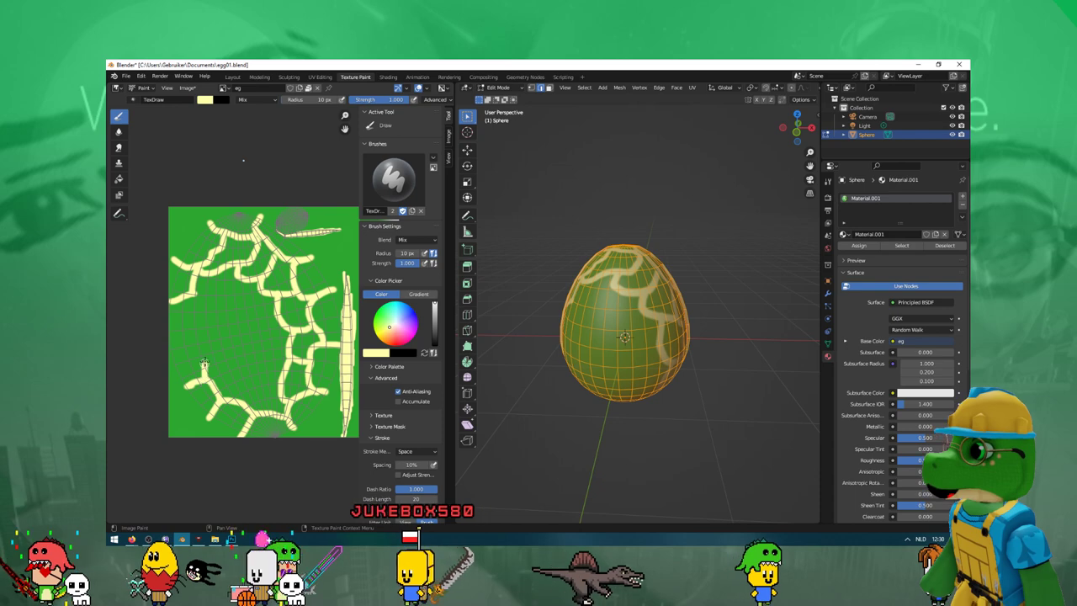
{"action": "left_click_drag", "start_coordinate": [203, 363], "coordinate": [252, 292]}
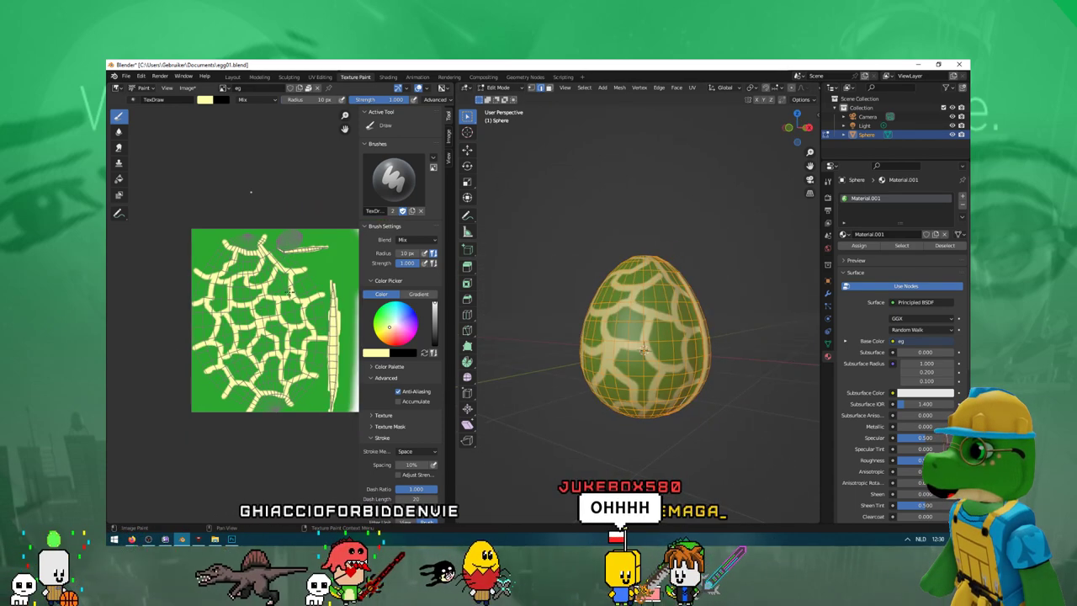
{"action": "scroll", "coordinate": [252, 303], "scroll_direction": "up", "scroll_amount": 2}
{"action": "scroll", "coordinate": [253, 303], "scroll_direction": "up", "scroll_amount": 2}
{"action": "scroll", "coordinate": [253, 303], "scroll_direction": "up", "scroll_amount": 3}
Set the brush radius to 1 and draw thin cream zigzag cracks over the small top island.
{"action": "right_click", "coordinate": [258, 307]}
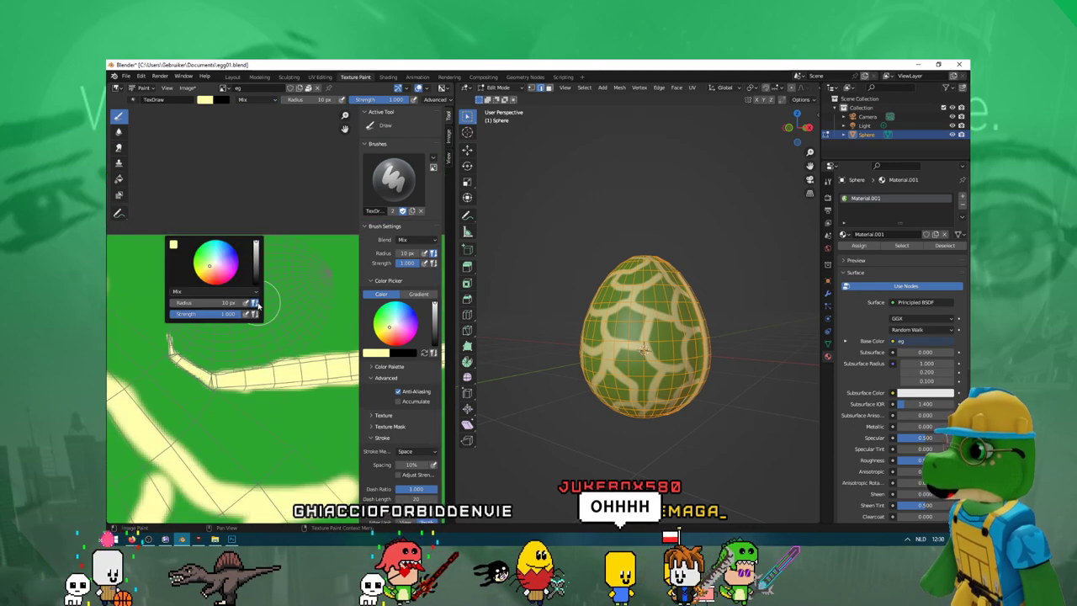
{"action": "type", "text": "1"}
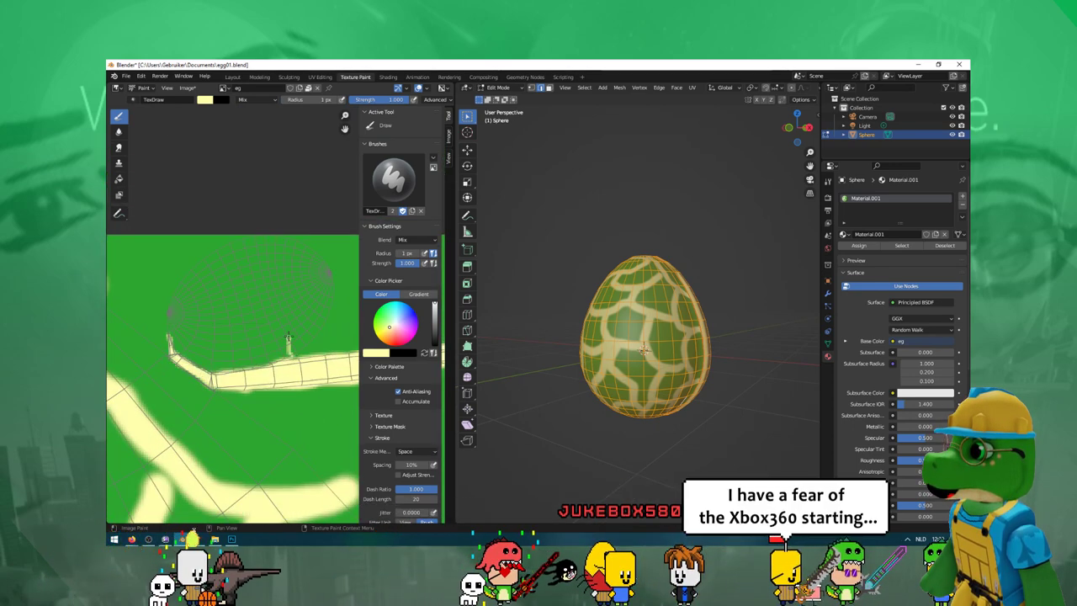
{"action": "mouse_move", "coordinate": [644, 350]}
{"action": "middle_mouse_down"}
{"action": "mouse_move", "coordinate": [500, 341]}
{"action": "mouse_move", "coordinate": [609, 363]}
{"action": "middle_mouse_up"}
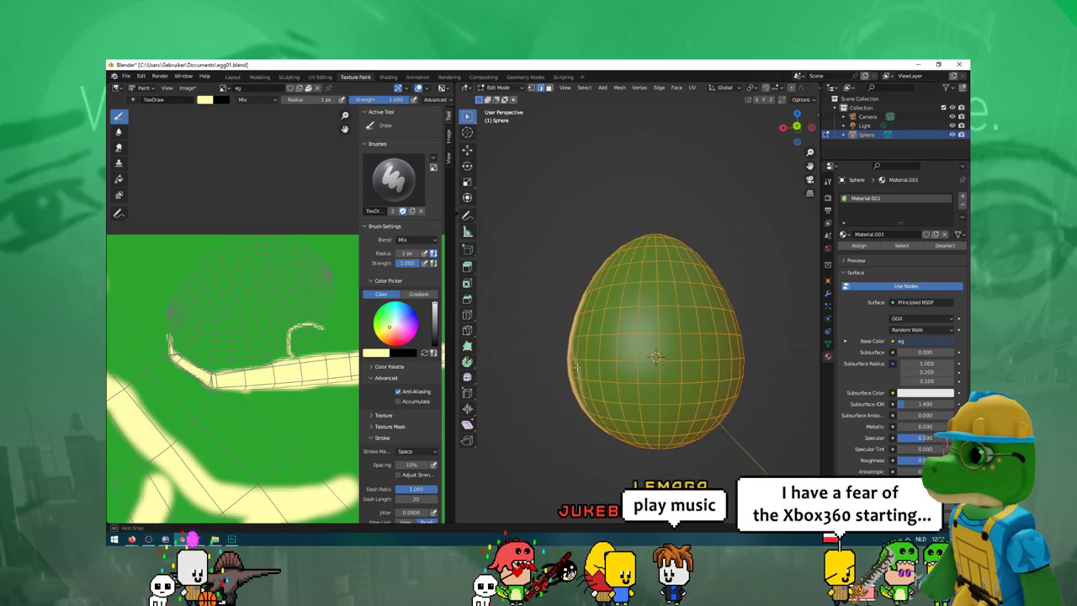
{"action": "mouse_move", "coordinate": [322, 329]}
{"action": "left_mouse_down"}
{"action": "mouse_move", "coordinate": [334, 284]}
{"action": "mouse_move", "coordinate": [273, 239]}
{"action": "mouse_move", "coordinate": [236, 270]}
{"action": "mouse_move", "coordinate": [190, 277]}
{"action": "left_mouse_up"}
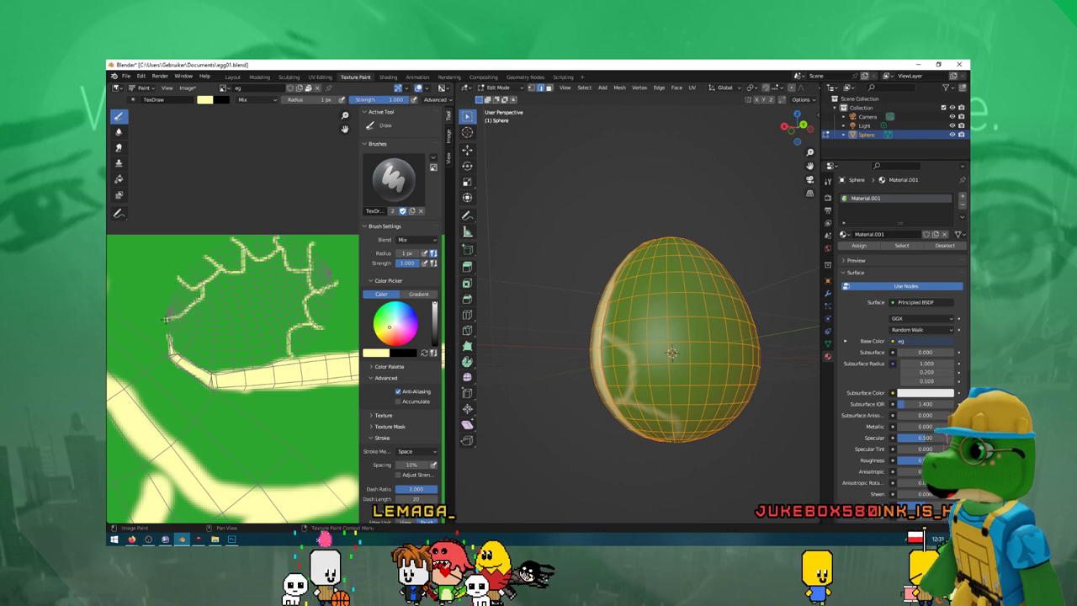
{"action": "mouse_move", "coordinate": [166, 318]}
{"action": "left_mouse_down"}
{"action": "mouse_move", "coordinate": [202, 339]}
{"action": "mouse_move", "coordinate": [210, 374]}
{"action": "left_mouse_up"}
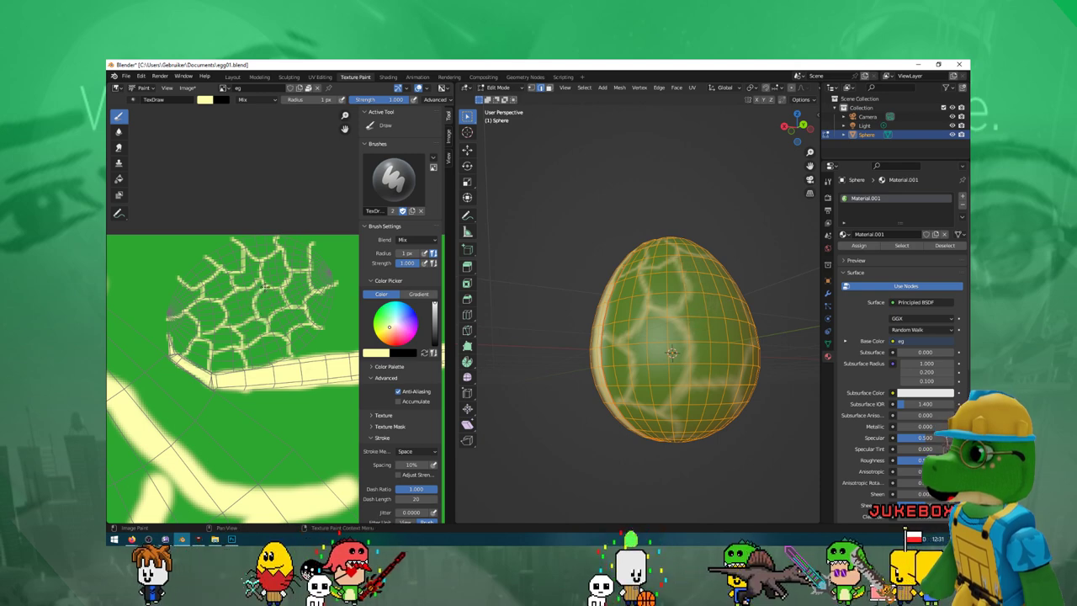
{"action": "scroll", "coordinate": [265, 286], "scroll_direction": "down", "scroll_amount": 2}
Turn the seam to face front, pan the texture to the seam band, and choose brown.
{"action": "mouse_move", "coordinate": [656, 353]}
{"action": "middle_mouse_down"}
{"action": "mouse_move", "coordinate": [614, 448]}
{"action": "mouse_move", "coordinate": [598, 334]}
{"action": "middle_mouse_up"}
{"action": "scroll", "coordinate": [599, 334], "scroll_direction": "up", "scroll_amount": 3}
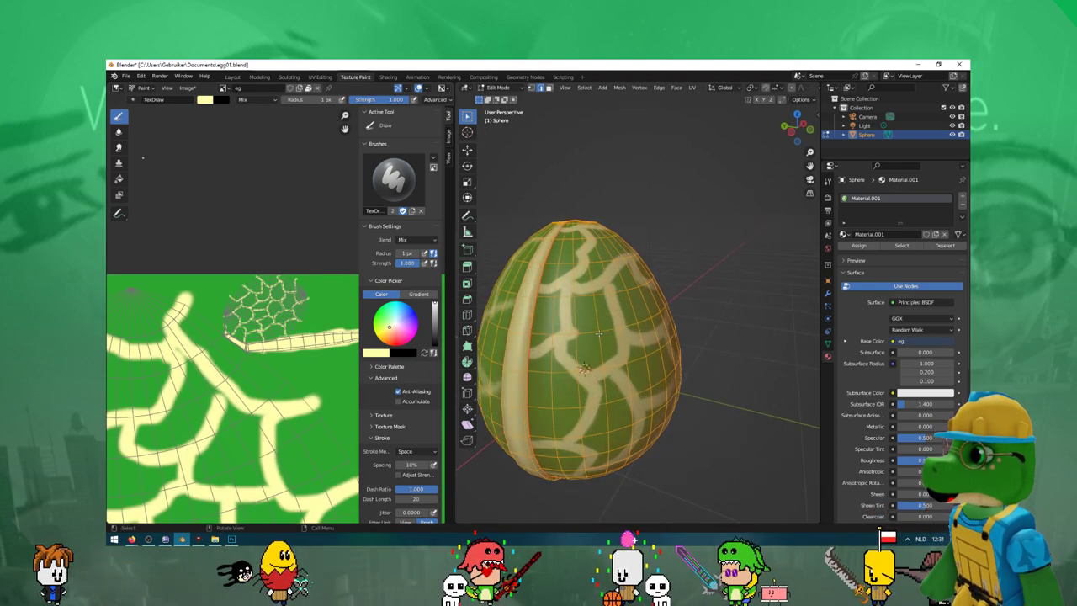
{"action": "scroll", "coordinate": [552, 417], "scroll_direction": "up", "scroll_amount": 1}
{"action": "scroll", "coordinate": [556, 421], "scroll_direction": "down", "scroll_amount": 3}
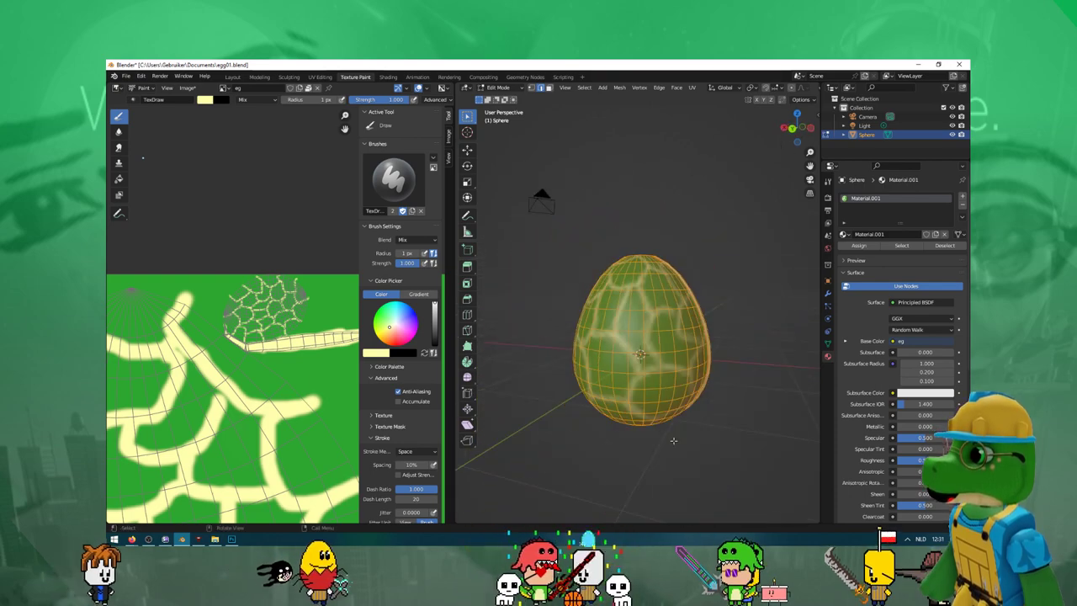
{"action": "mouse_move", "coordinate": [559, 425]}
{"action": "middle_mouse_down"}
{"action": "mouse_move", "coordinate": [569, 437]}
{"action": "mouse_move", "coordinate": [521, 431]}
{"action": "middle_mouse_up"}
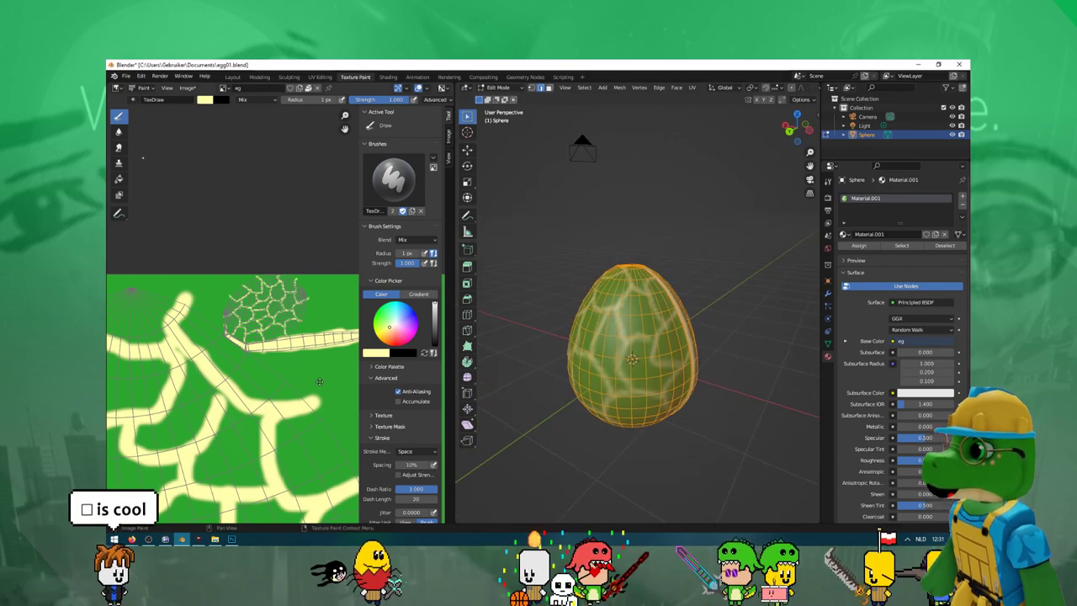
{"action": "scroll", "coordinate": [319, 381], "scroll_direction": "up", "scroll_amount": 2}
{"action": "middle_click_drag", "start_coordinate": [319, 381], "coordinate": [126, 216]}
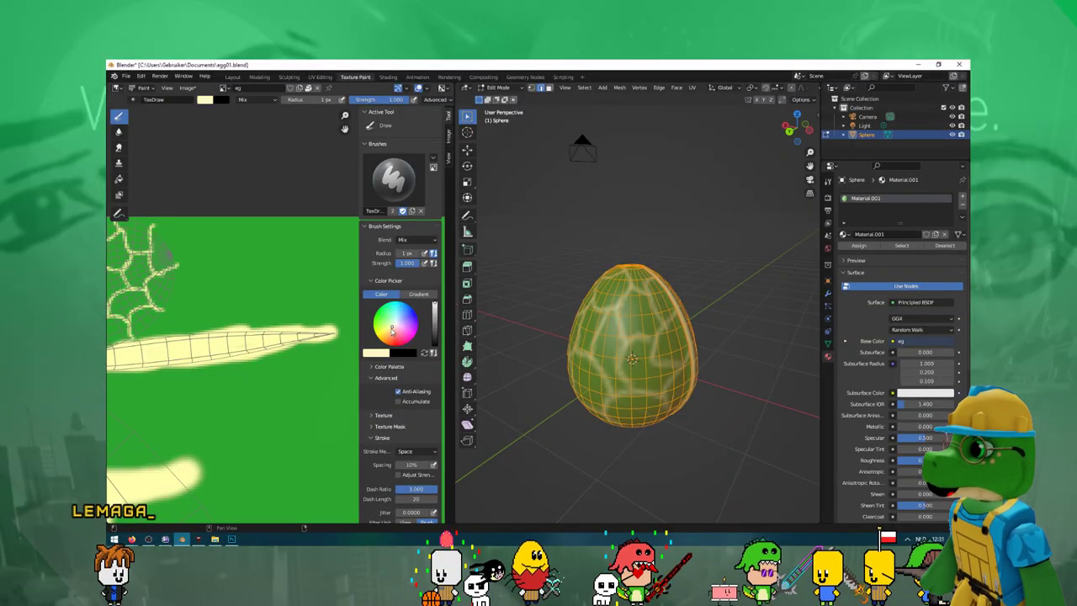
{"action": "left_click", "coordinate": [204, 99]}
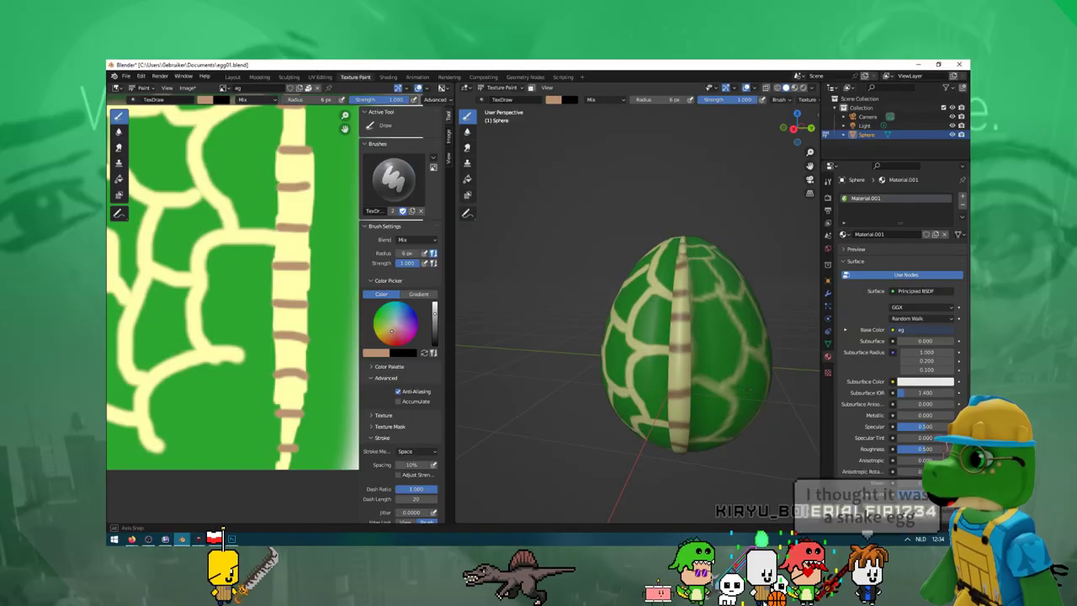
Orbit the egg to a lower angle and switch it into Edit Mode to reveal its UV layout.
{"action": "middle_click_drag", "start_coordinate": [639, 370], "coordinate": [661, 423]}
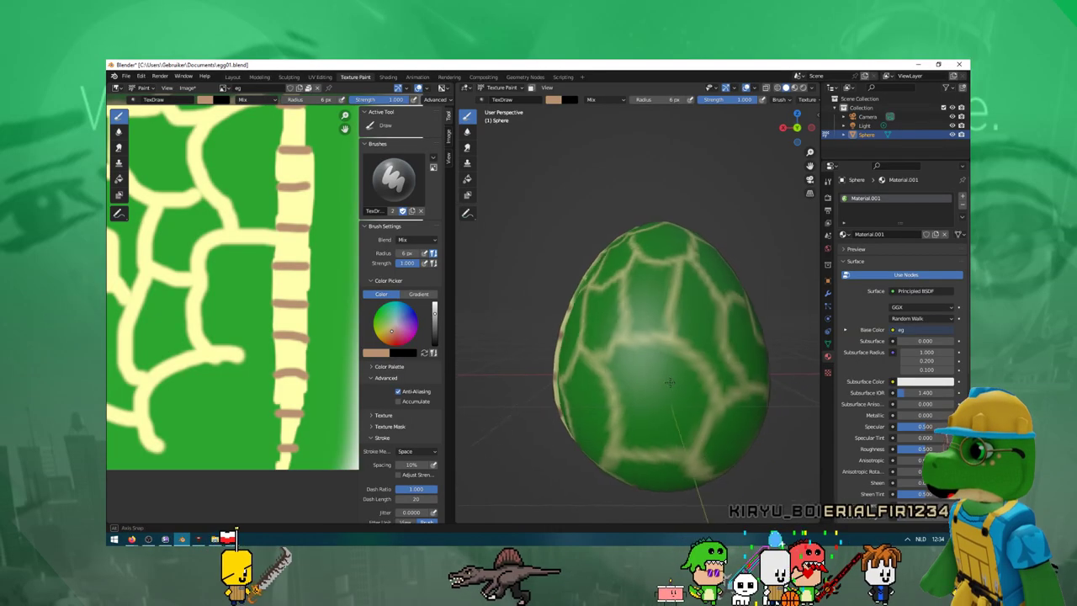
{"action": "middle_click_drag", "start_coordinate": [638, 339], "coordinate": [589, 353]}
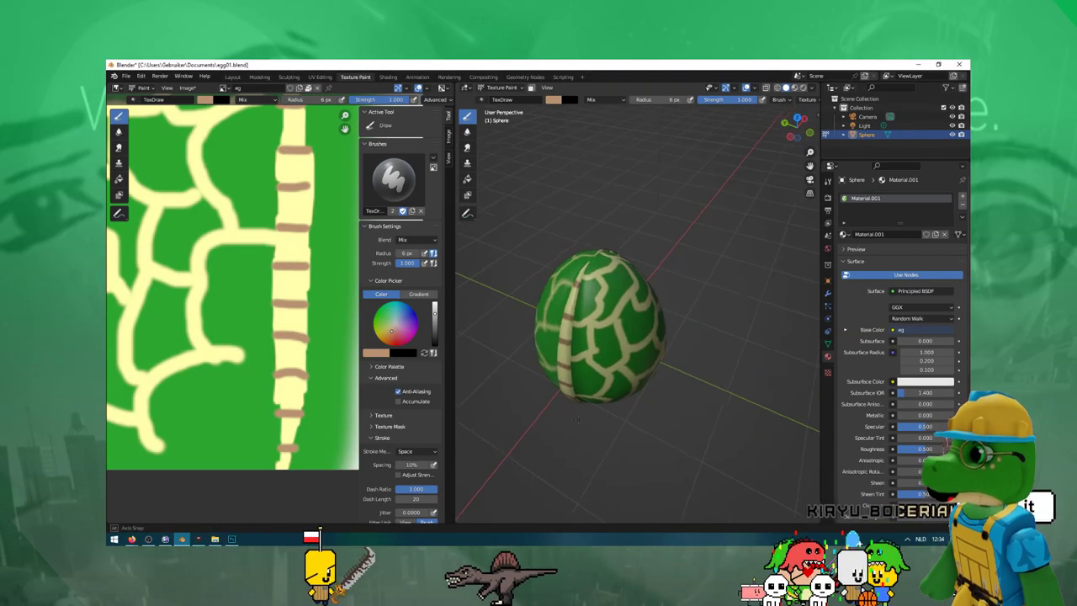
{"action": "scroll", "coordinate": [324, 307], "scroll_direction": "down", "scroll_amount": 5}
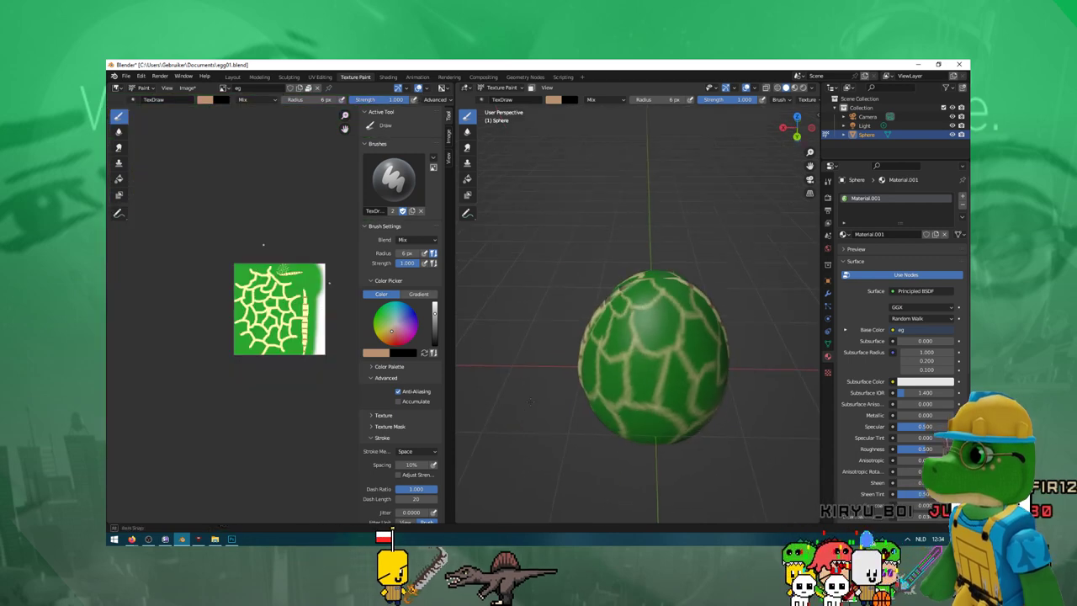
{"action": "middle_click_drag", "start_coordinate": [531, 384], "coordinate": [531, 374]}
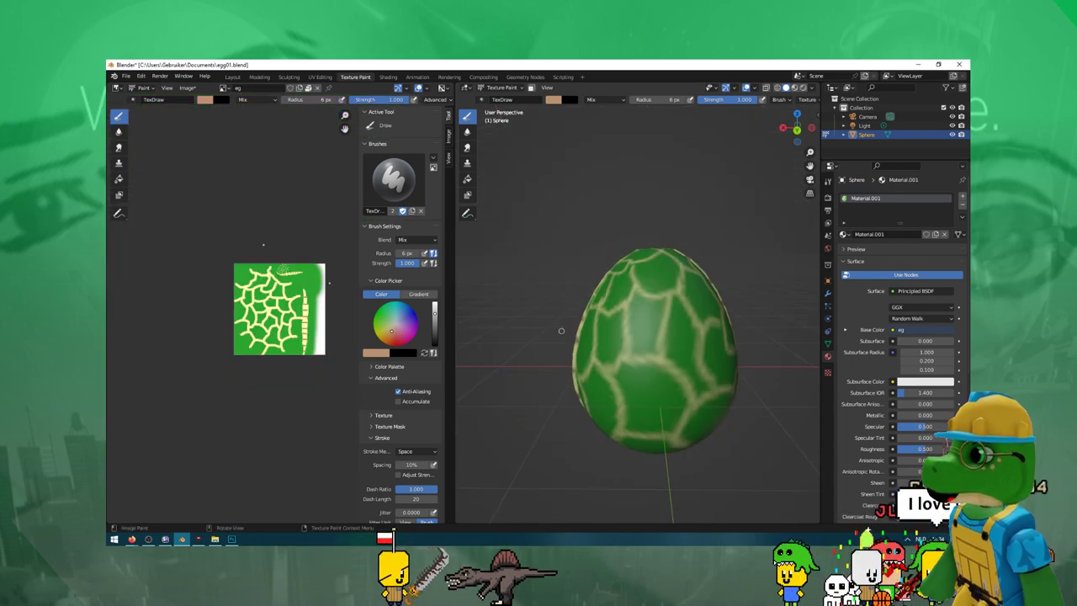
{"action": "key", "text": "Tab"}
{"action": "scroll", "coordinate": [278, 307], "scroll_direction": "up", "scroll_amount": 4}
{"action": "middle_click_drag", "start_coordinate": [589, 337], "coordinate": [638, 320]}
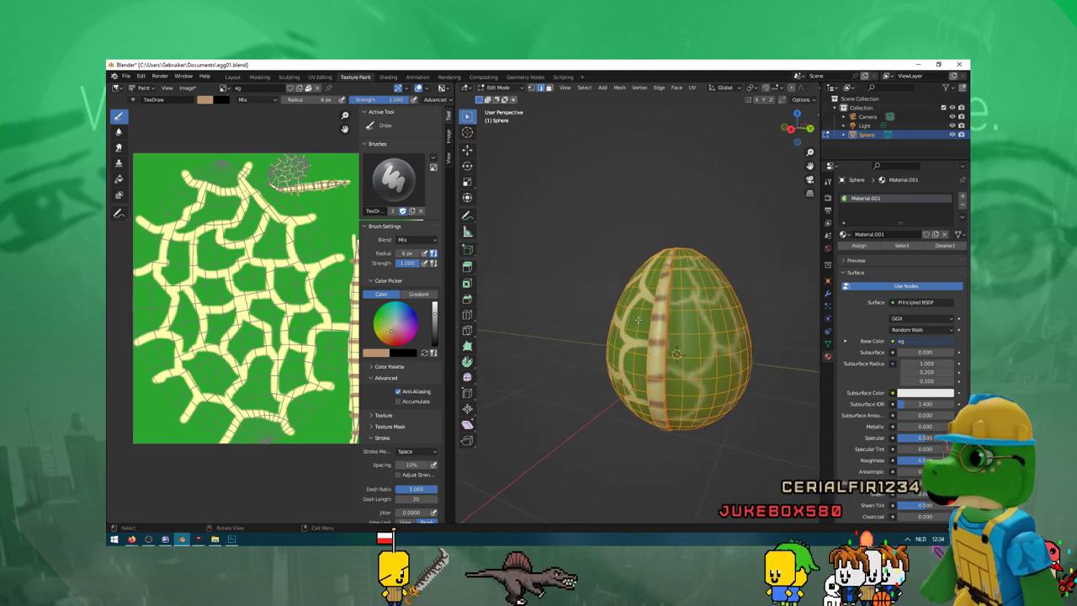
Switch the egg back to Texture Paint and orbit it to inspect the green shell texture.
{"action": "key", "text": "Tab"}
{"action": "middle_click_drag", "start_coordinate": [638, 320], "coordinate": [535, 376]}
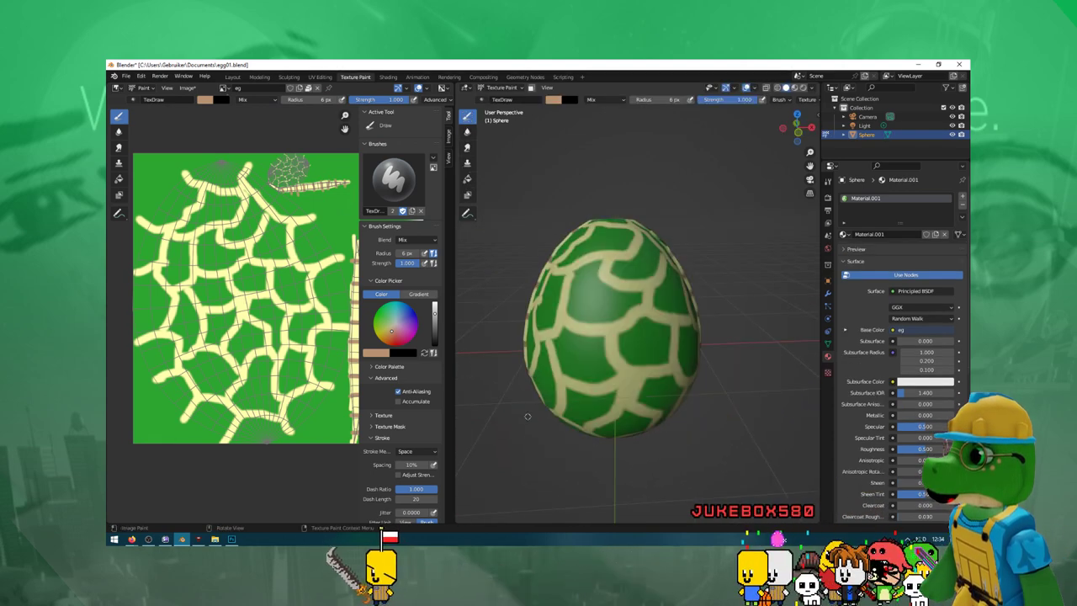
{"action": "mouse_move", "coordinate": [533, 428]}
{"action": "middle_mouse_down"}
{"action": "mouse_move", "coordinate": [522, 427]}
{"action": "mouse_move", "coordinate": [576, 429]}
{"action": "middle_mouse_up"}
{"action": "mouse_move", "coordinate": [707, 427]}
{"action": "middle_mouse_down"}
{"action": "mouse_move", "coordinate": [508, 425]}
{"action": "mouse_move", "coordinate": [547, 424]}
{"action": "middle_mouse_up"}
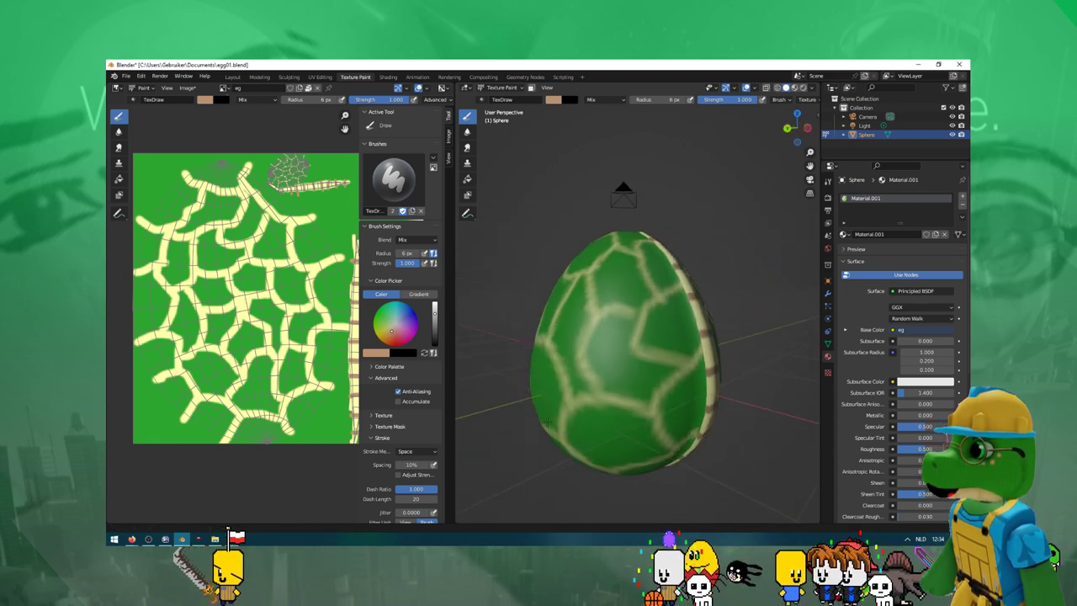
Turn the egg between its striped seam flank and its cracked front.
{"action": "middle_click_drag", "start_coordinate": [672, 424], "coordinate": [540, 407]}
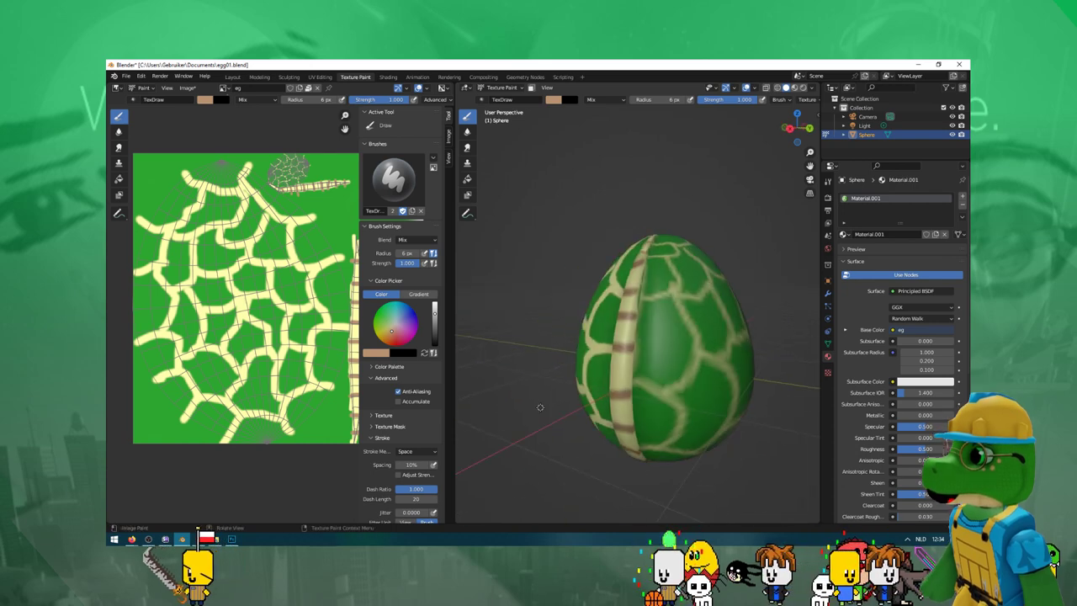
{"action": "mouse_move", "coordinate": [710, 384]}
{"action": "middle_mouse_down"}
{"action": "mouse_move", "coordinate": [611, 388]}
{"action": "mouse_move", "coordinate": [567, 415]}
{"action": "mouse_move", "coordinate": [681, 460]}
{"action": "middle_mouse_up"}
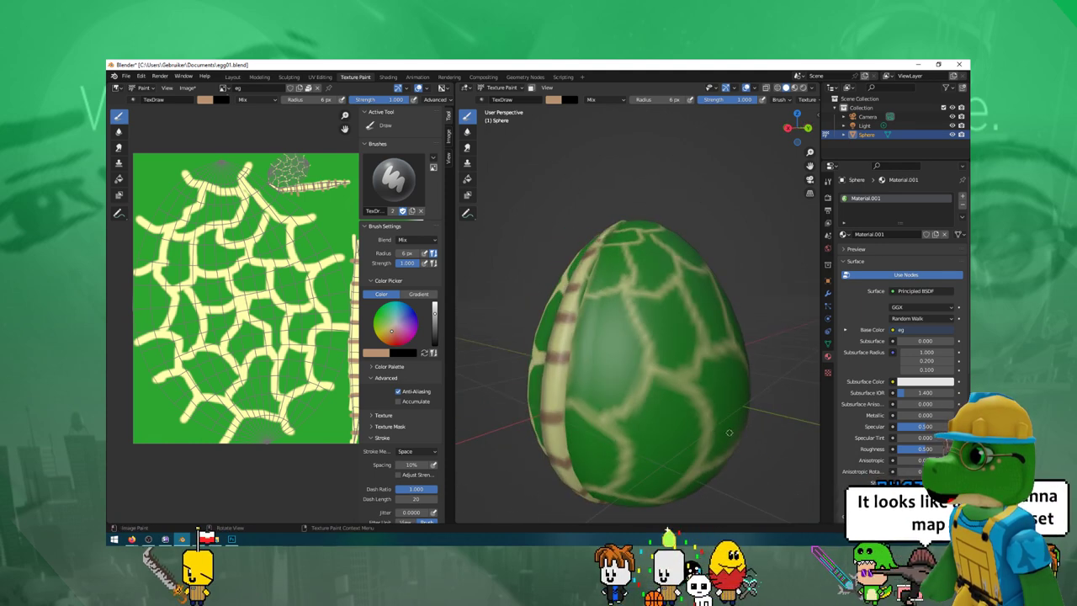
{"action": "mouse_move", "coordinate": [703, 453]}
{"action": "middle_mouse_down"}
{"action": "mouse_move", "coordinate": [674, 363]}
{"action": "mouse_move", "coordinate": [690, 383]}
{"action": "middle_mouse_up"}
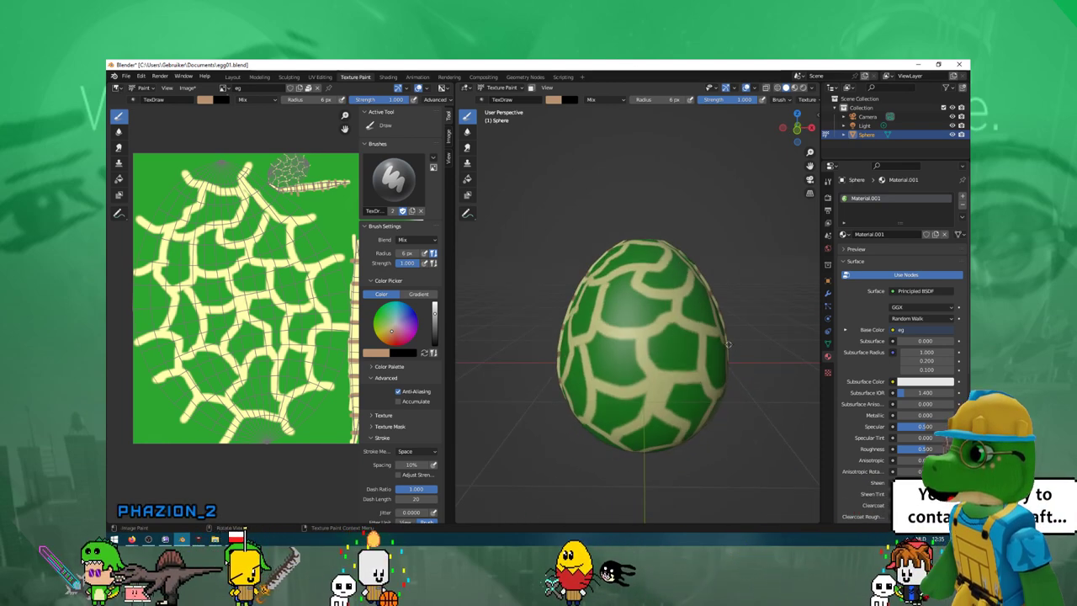
{"action": "mouse_move", "coordinate": [734, 344]}
{"action": "middle_mouse_down"}
{"action": "mouse_move", "coordinate": [618, 348]}
{"action": "mouse_move", "coordinate": [728, 340]}
{"action": "middle_mouse_up"}
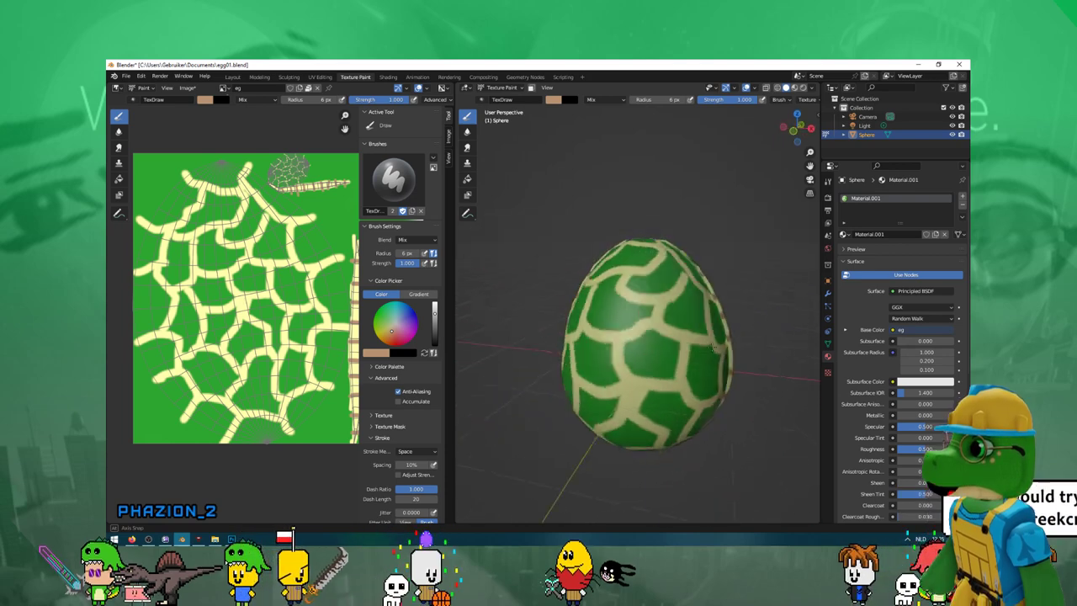